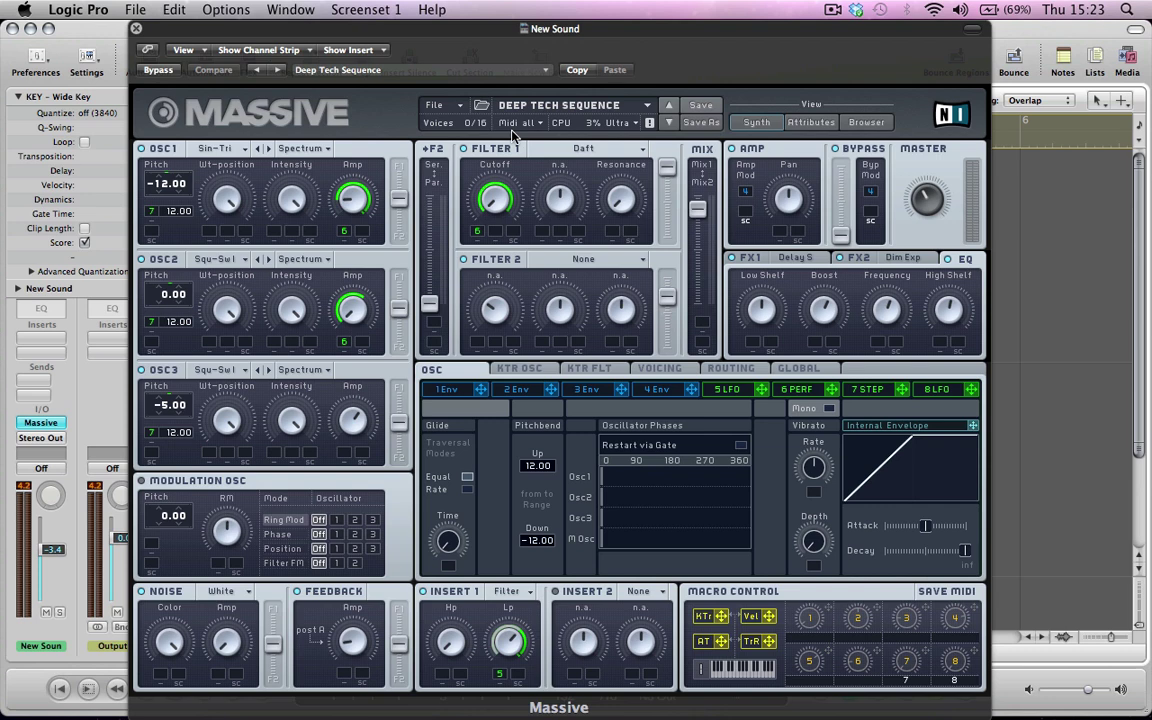
Play back the arrangement with the Deep Tech Sequence sound, then return to the Massive editor
{"action": "key", "text": "super+w"}
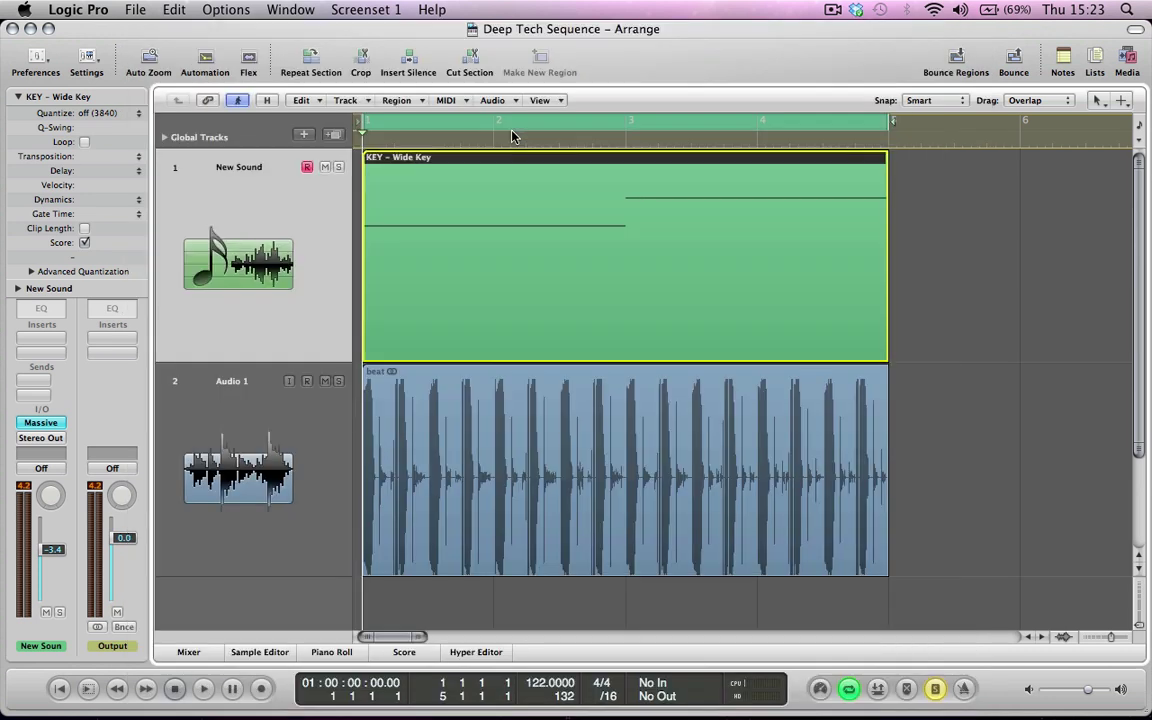
{"action": "key", "text": "space"}
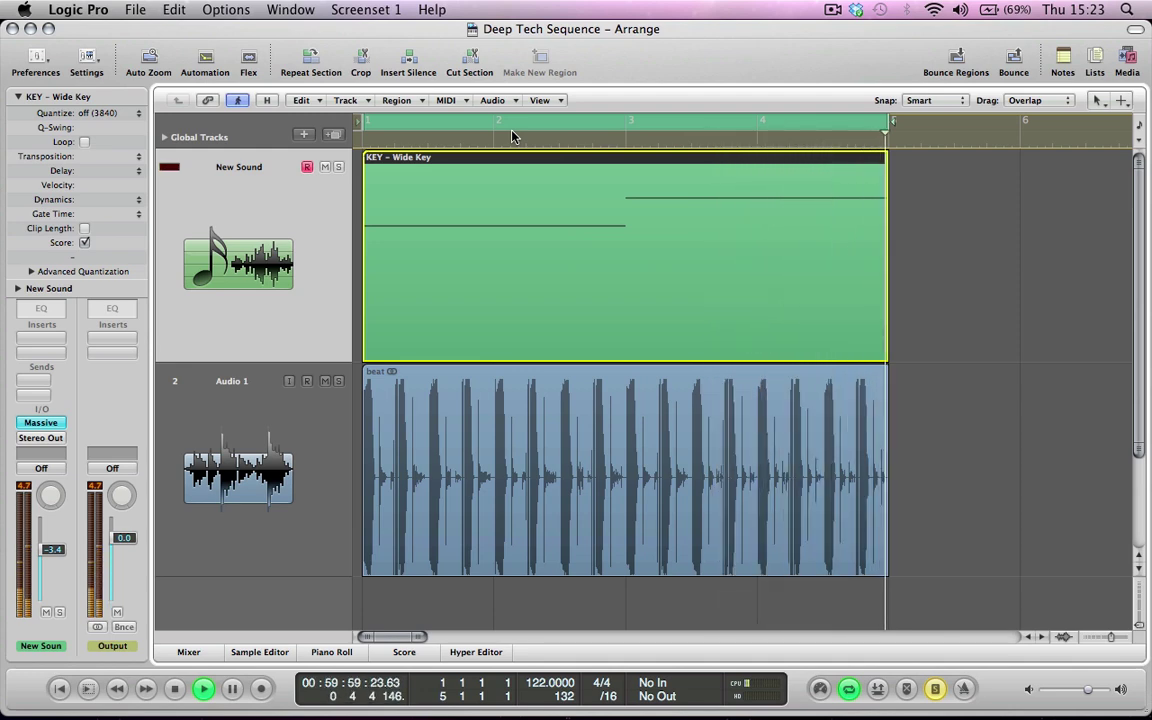
{"action": "key", "text": "v"}
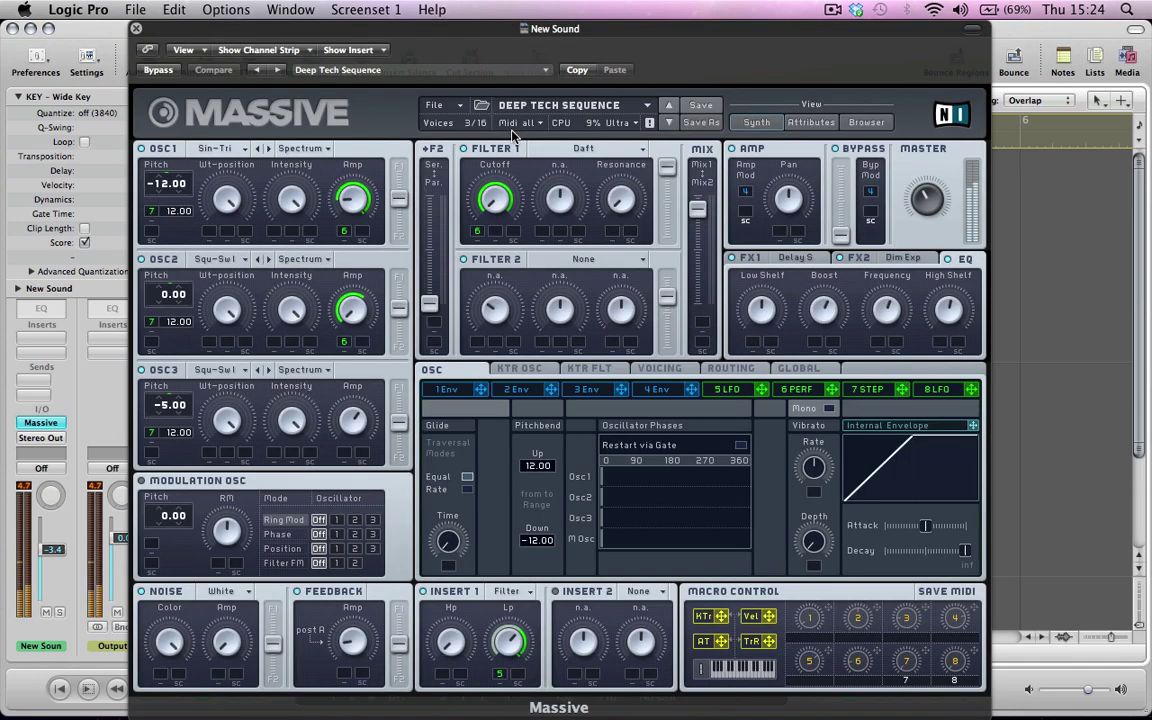
Create a new untitled sound in Massive and set oscillator 1's wavetable to Sin-Triangle
{"action": "left_click", "coordinate": [434, 105]}
{"action": "left_click", "coordinate": [446, 106]}
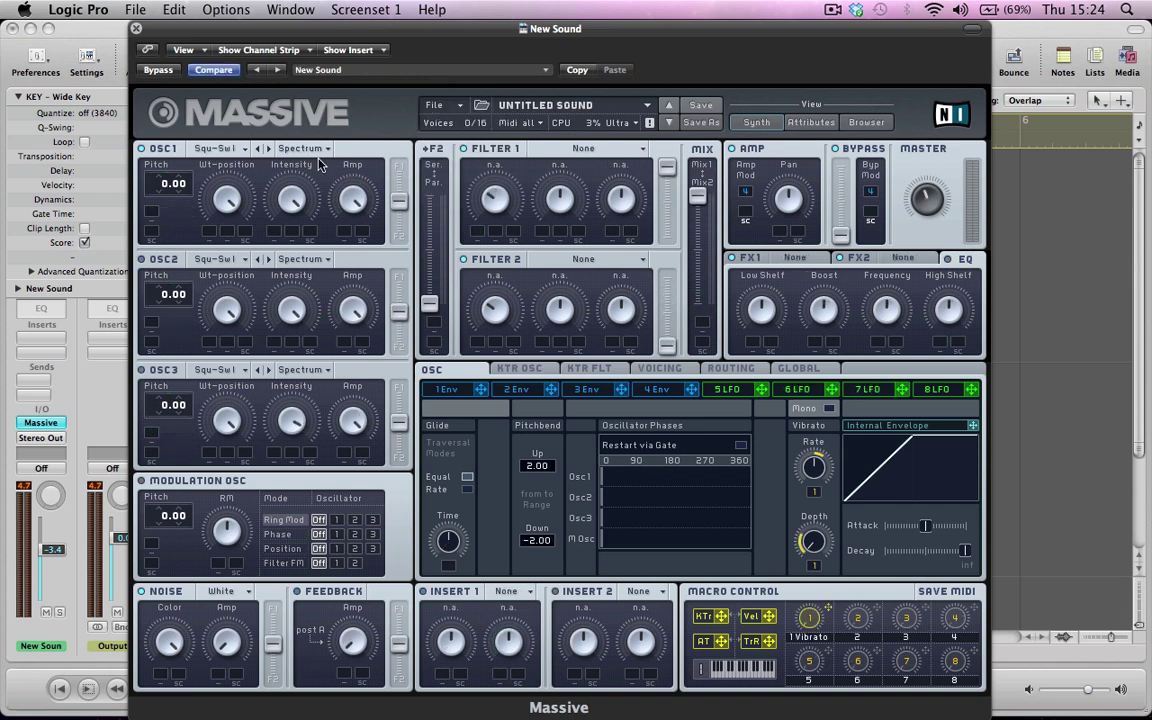
{"action": "left_click", "coordinate": [198, 152]}
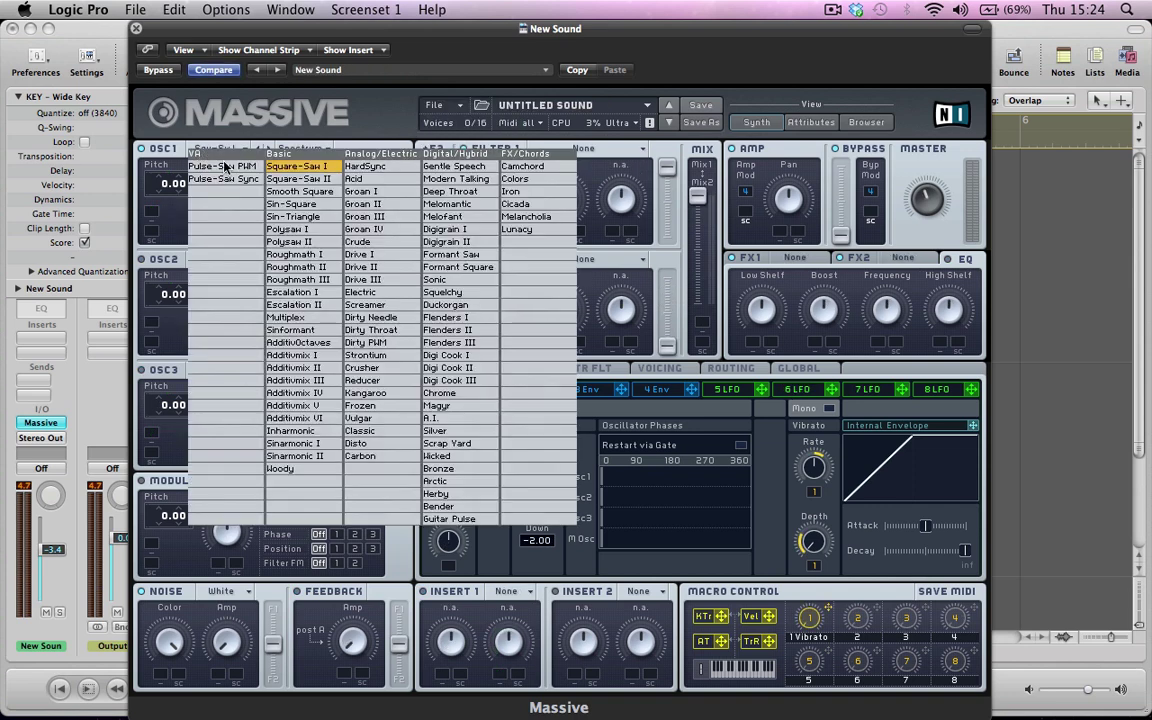
{"action": "left_click", "coordinate": [293, 218]}
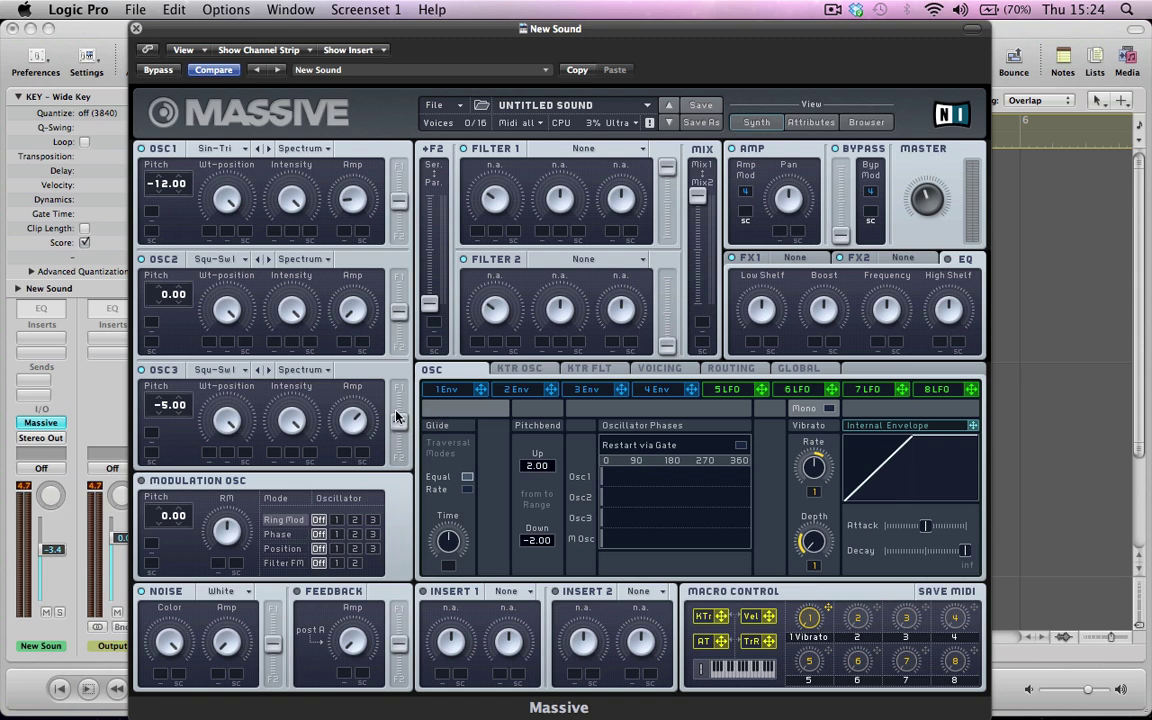
Set Filter 1's type to Daft
{"action": "left_click", "coordinate": [585, 151]}
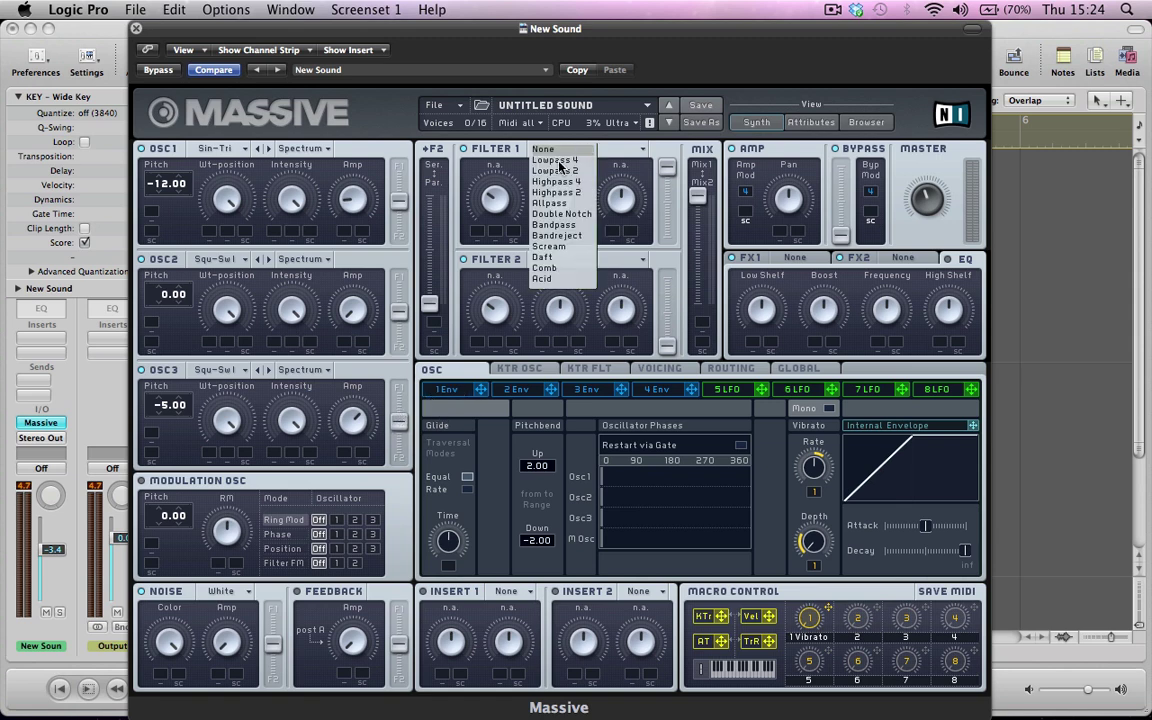
{"action": "left_click", "coordinate": [551, 258]}
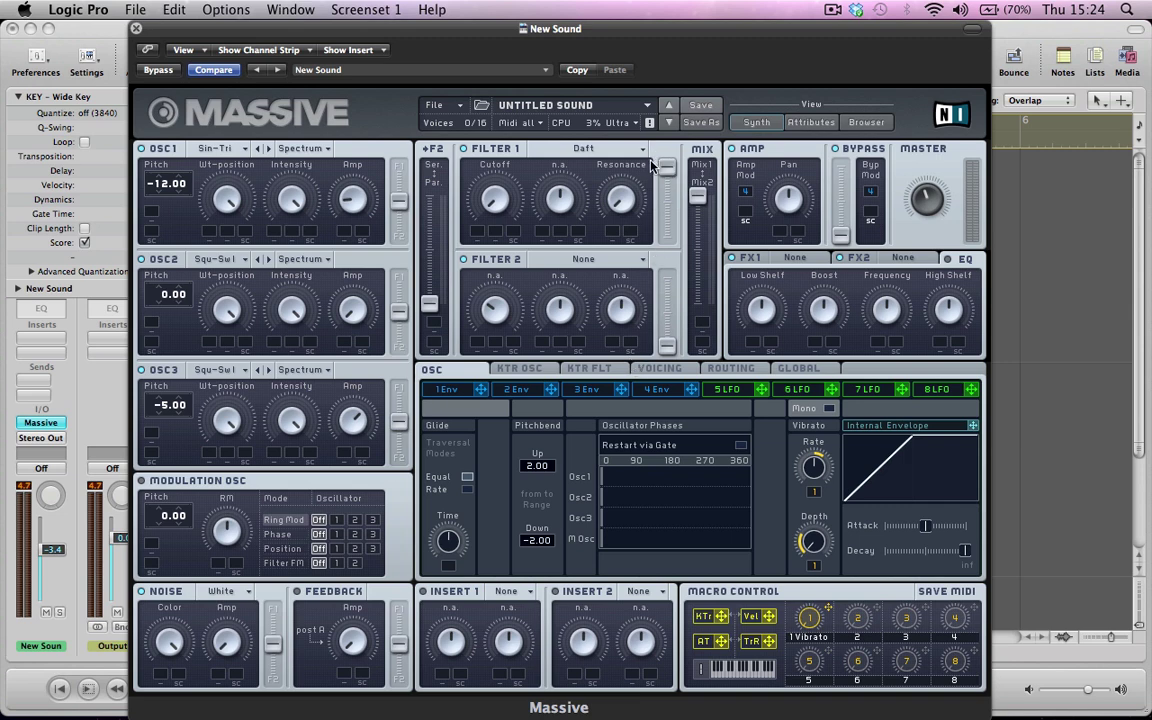
{"action": "mouse_move", "coordinate": [697, 190]}
{"action": "left_mouse_down"}
{"action": "mouse_move", "coordinate": [697, 178]}
{"action": "mouse_move", "coordinate": [699, 225]}
{"action": "mouse_move", "coordinate": [702, 193]}
{"action": "left_mouse_up"}
Change modulator 6 to a Performer and assign it to Filter 1's cutoff and the amps of oscillators 1 and 2
{"action": "left_click", "coordinate": [798, 390]}
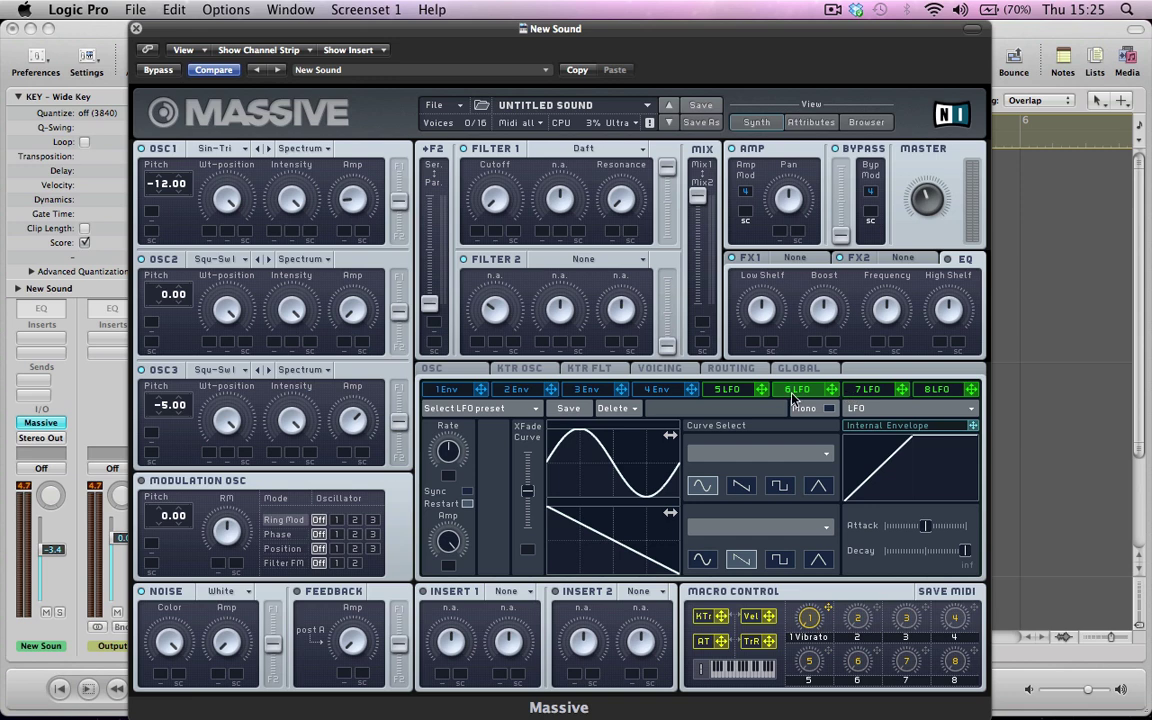
{"action": "left_click", "coordinate": [858, 408]}
{"action": "left_click", "coordinate": [862, 419]}
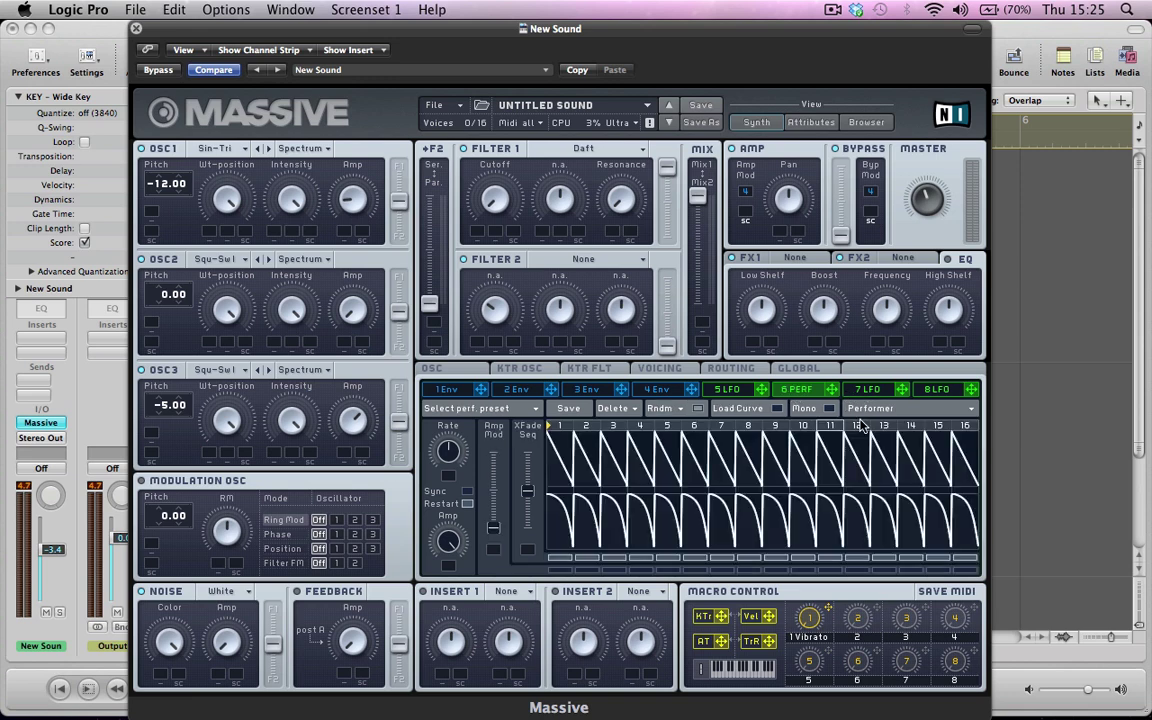
{"action": "left_click_drag", "start_coordinate": [479, 235], "coordinate": [477, 231]}
{"action": "left_click_drag", "start_coordinate": [829, 396], "coordinate": [343, 231]}
{"action": "left_click_drag", "start_coordinate": [832, 393], "coordinate": [338, 268]}
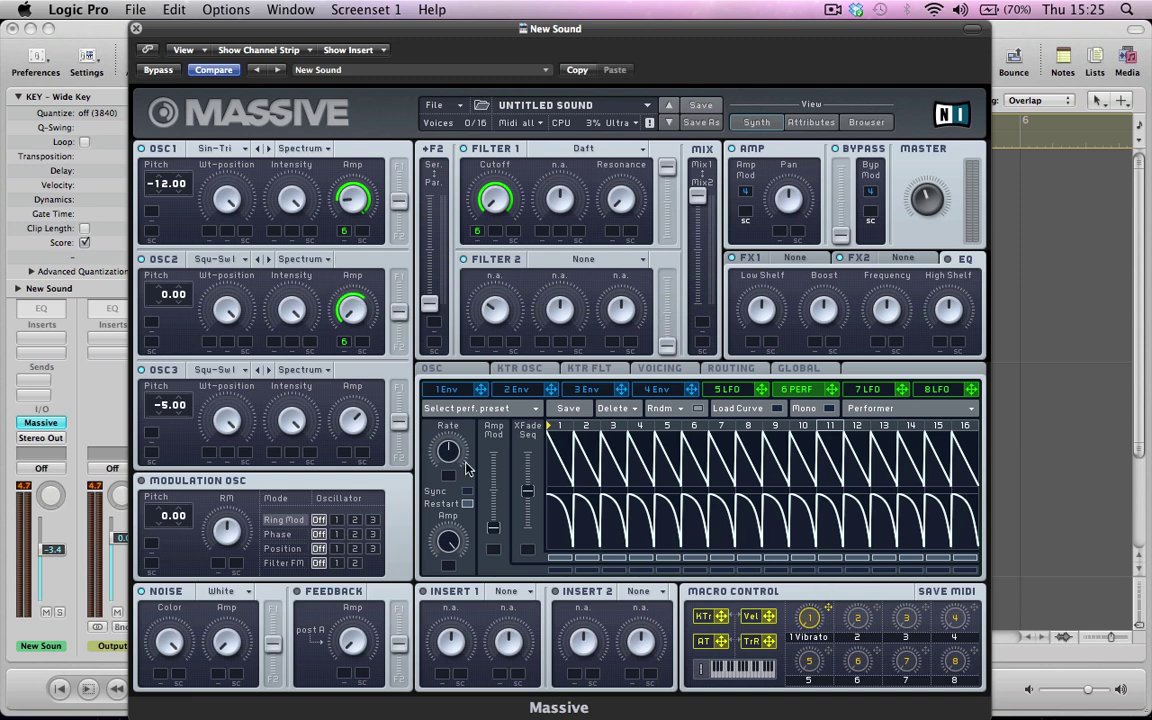
Sync the Performer at a 1/16 ratio and lower steps 3, 5, 11 and 12 in its upper row
{"action": "left_click", "coordinate": [468, 494]}
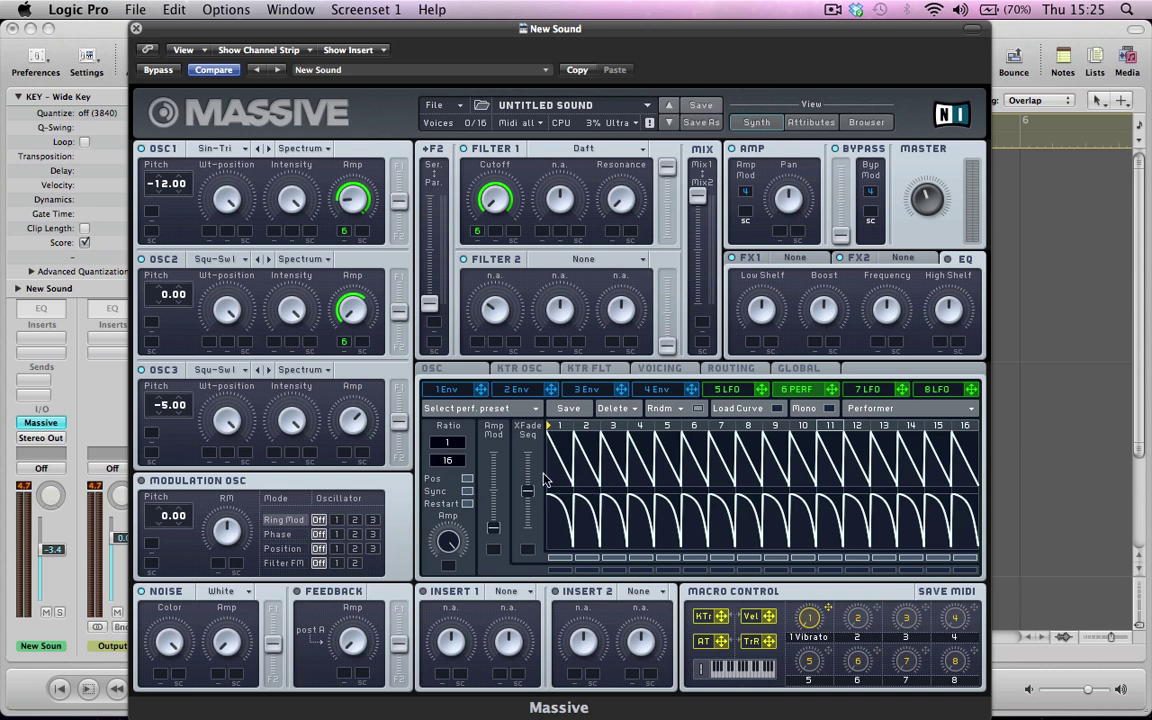
{"action": "mouse_move", "coordinate": [528, 491]}
{"action": "left_mouse_down"}
{"action": "mouse_move", "coordinate": [527, 452]}
{"action": "mouse_move", "coordinate": [527, 506]}
{"action": "left_mouse_up"}
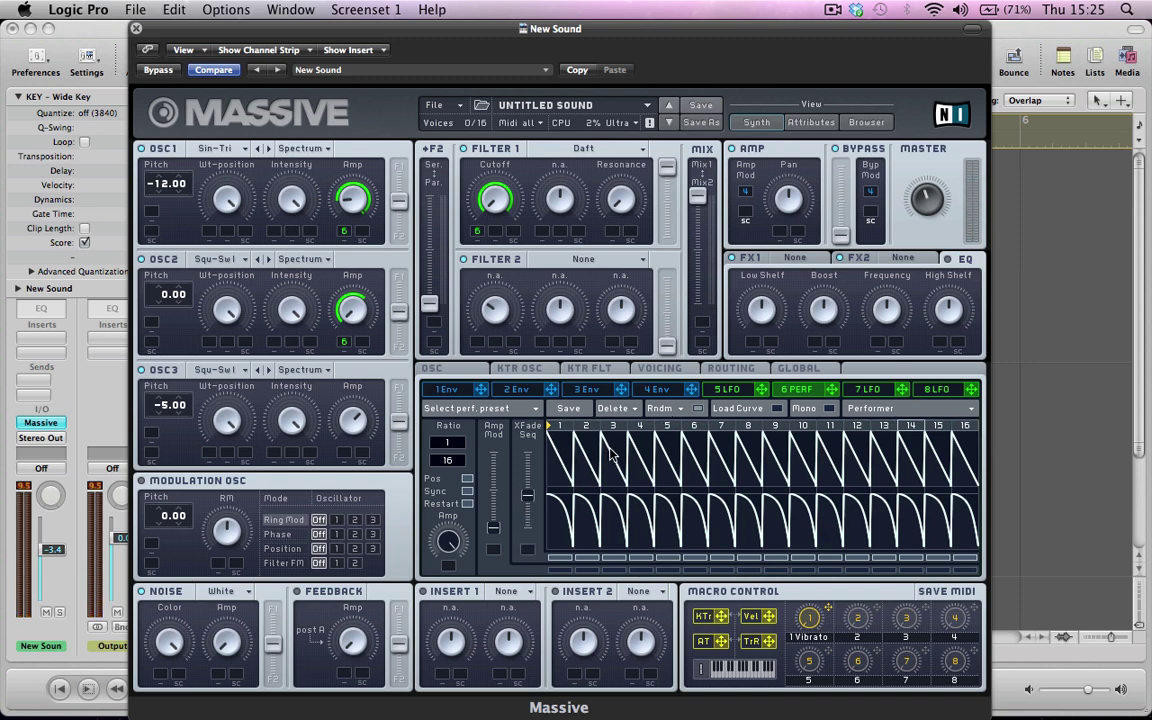
{"action": "left_click_drag", "start_coordinate": [610, 449], "coordinate": [663, 495]}
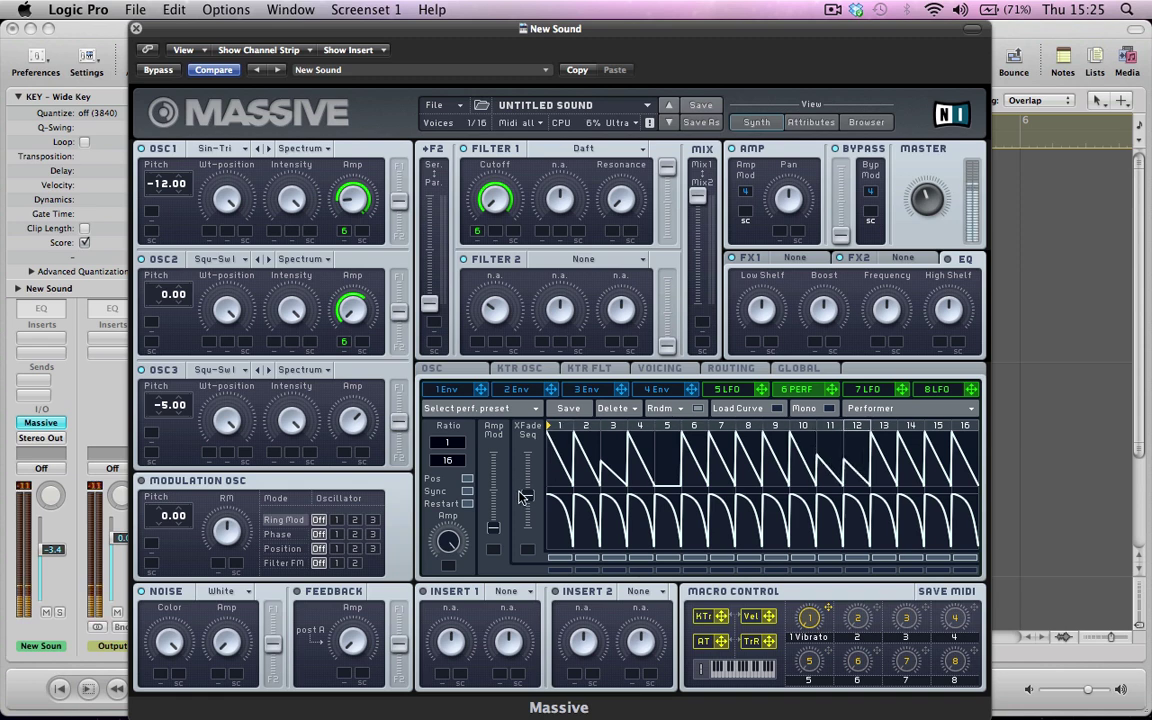
{"action": "left_click", "coordinate": [832, 467]}
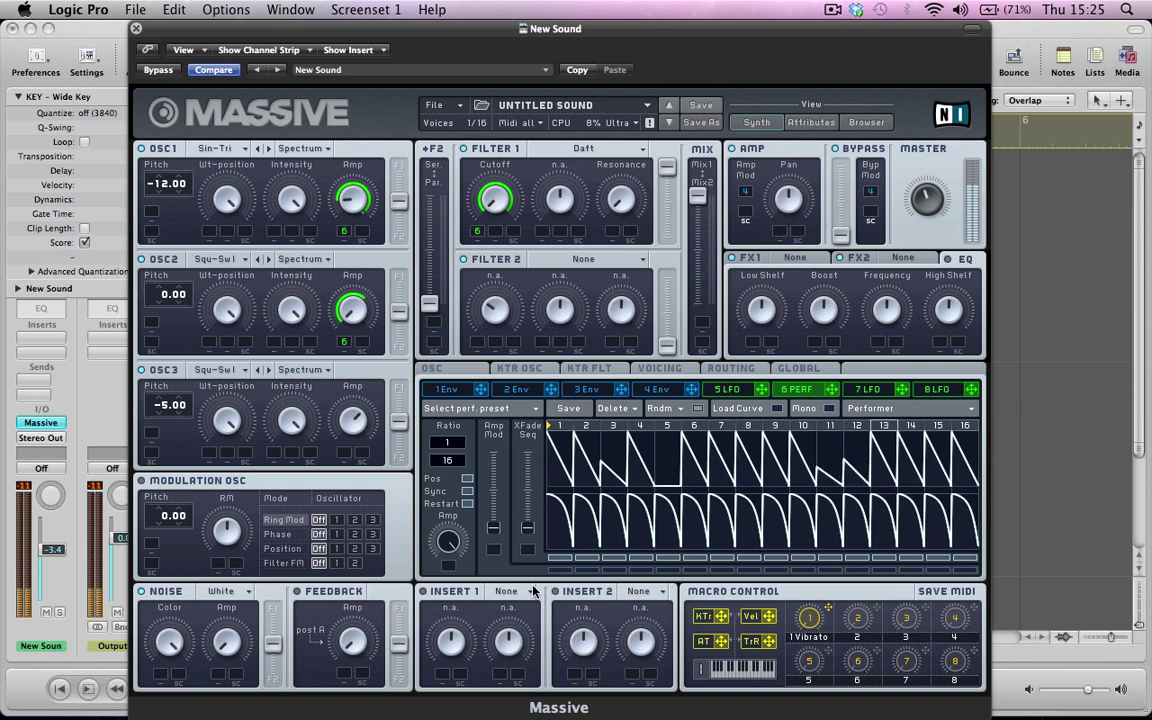
Vary the step levels across the Performer's lower row and set the crossfade fully to the upper row
{"action": "mouse_move", "coordinate": [530, 455]}
{"action": "left_mouse_down"}
{"action": "mouse_move", "coordinate": [590, 537]}
{"action": "mouse_move", "coordinate": [752, 545]}
{"action": "mouse_move", "coordinate": [792, 523]}
{"action": "mouse_move", "coordinate": [760, 516]}
{"action": "mouse_move", "coordinate": [822, 531]}
{"action": "mouse_move", "coordinate": [866, 513]}
{"action": "mouse_move", "coordinate": [880, 541]}
{"action": "mouse_move", "coordinate": [925, 541]}
{"action": "left_mouse_up"}
{"action": "left_click", "coordinate": [755, 509]}
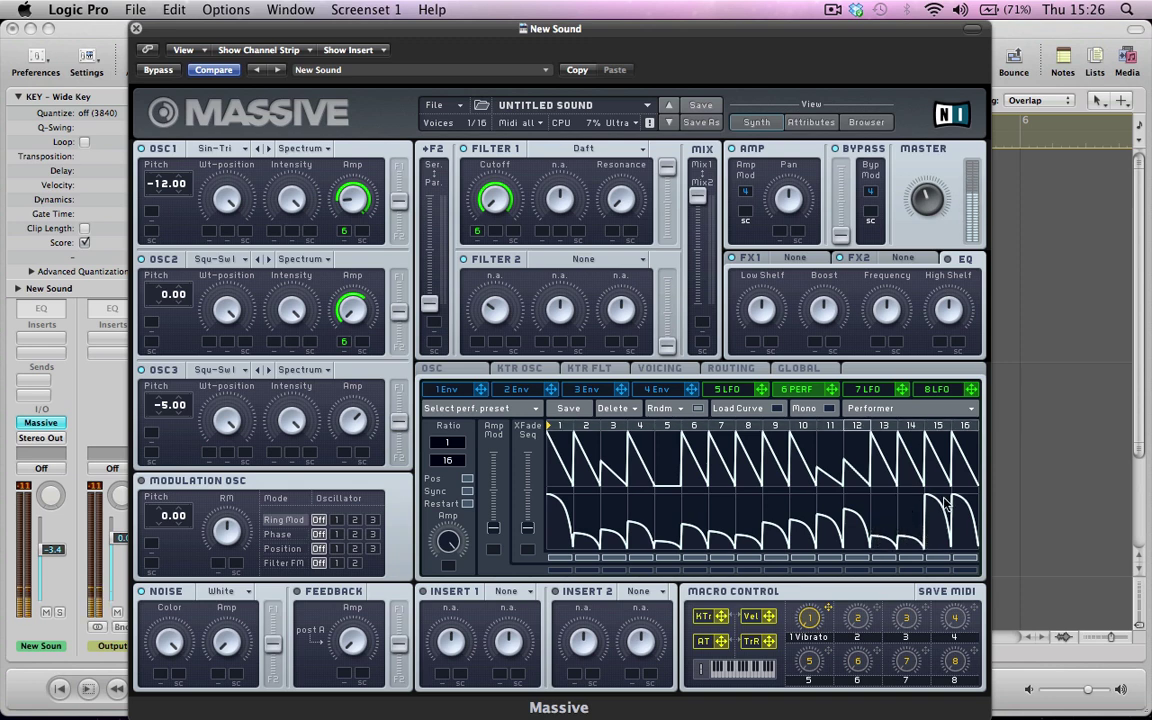
{"action": "left_click_drag", "start_coordinate": [942, 496], "coordinate": [955, 517]}
{"action": "left_click_drag", "start_coordinate": [559, 499], "coordinate": [527, 430]}
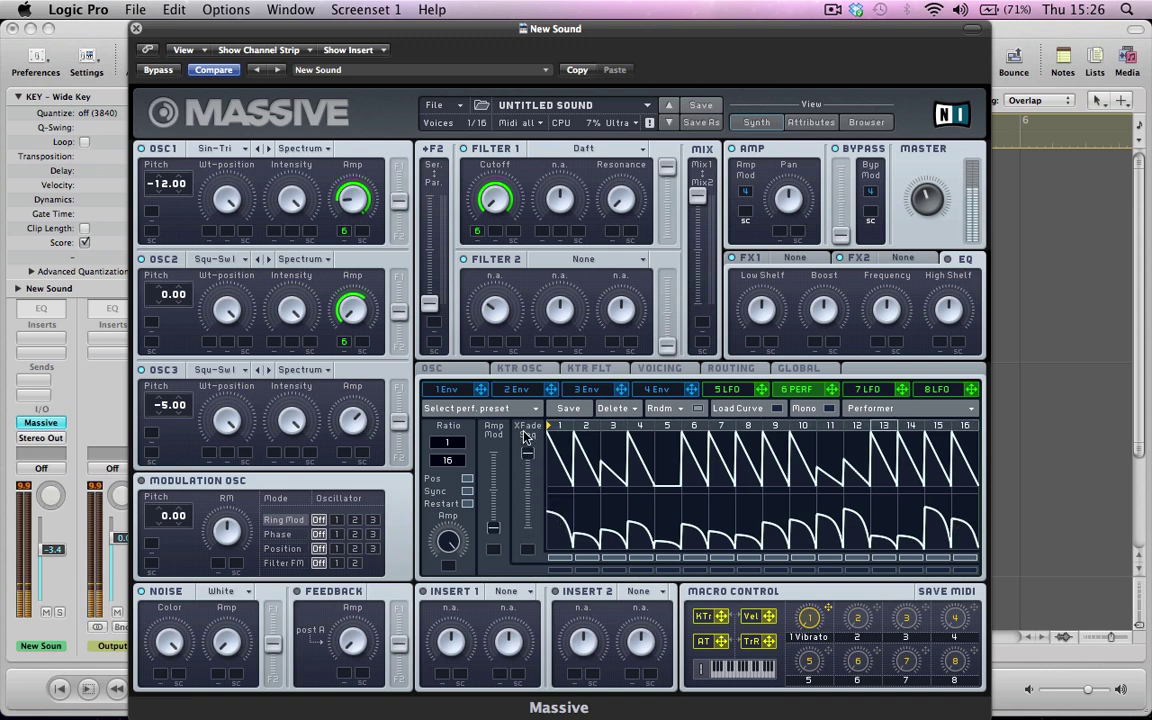
{"action": "mouse_move", "coordinate": [527, 453]}
{"action": "left_mouse_down"}
{"action": "mouse_move", "coordinate": [529, 535]}
{"action": "mouse_move", "coordinate": [527, 453]}
{"action": "left_mouse_up"}
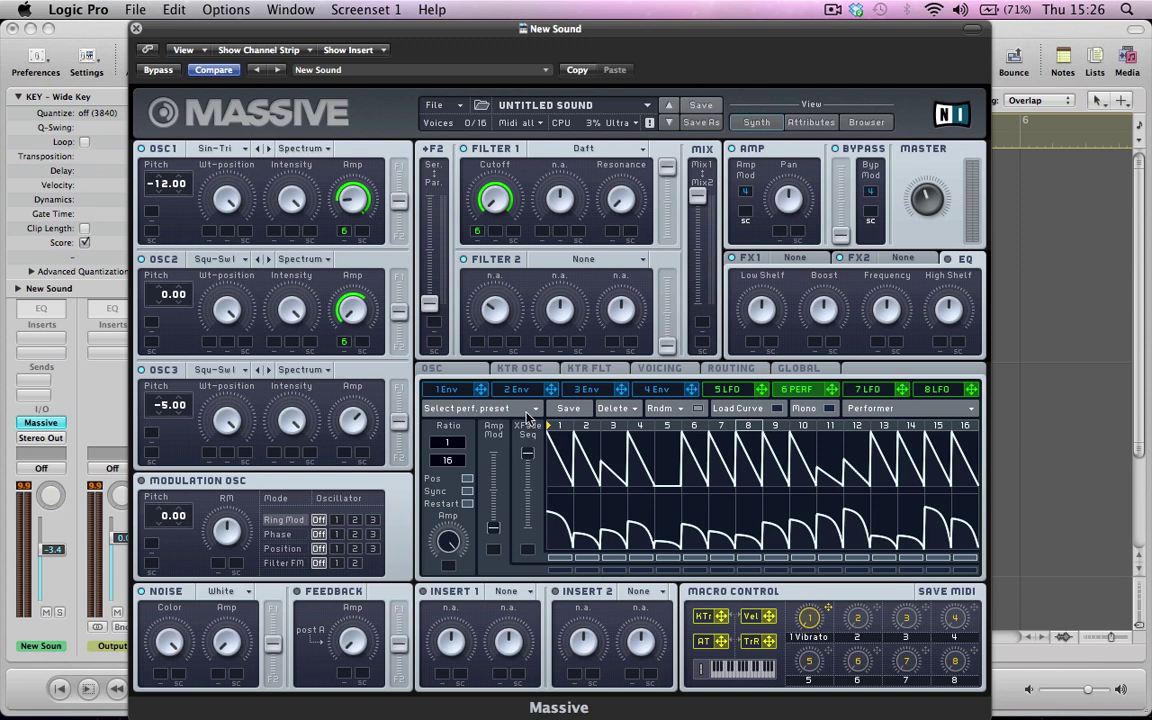
Change modulator 7 to a Stepper and assign it to the pitch of all three oscillators with a 12.00 amount
{"action": "left_click", "coordinate": [866, 390]}
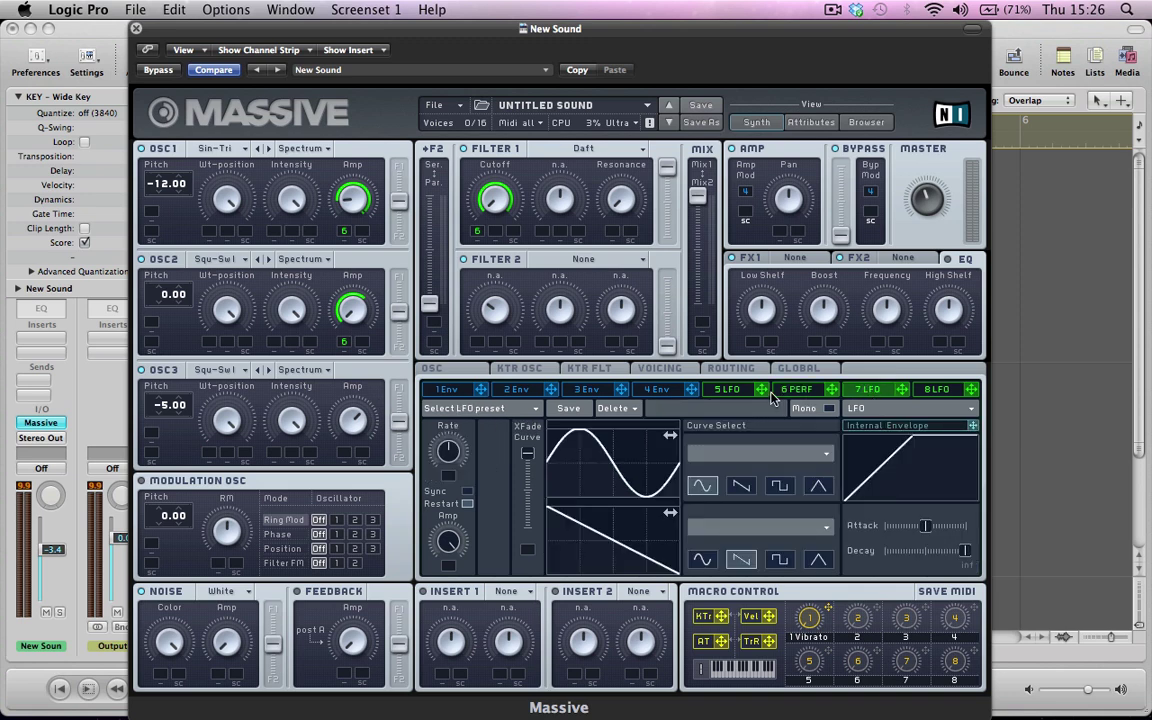
{"action": "left_click", "coordinate": [856, 410]}
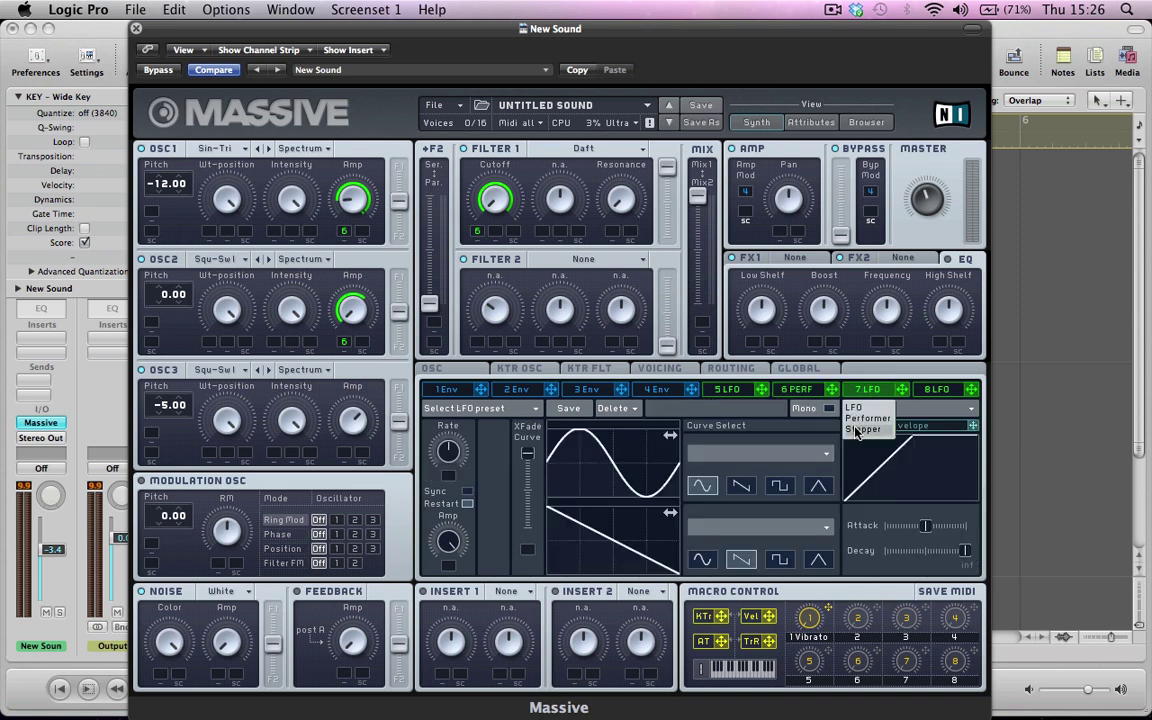
{"action": "left_click", "coordinate": [858, 424]}
{"action": "left_click_drag", "start_coordinate": [901, 389], "coordinate": [152, 213]}
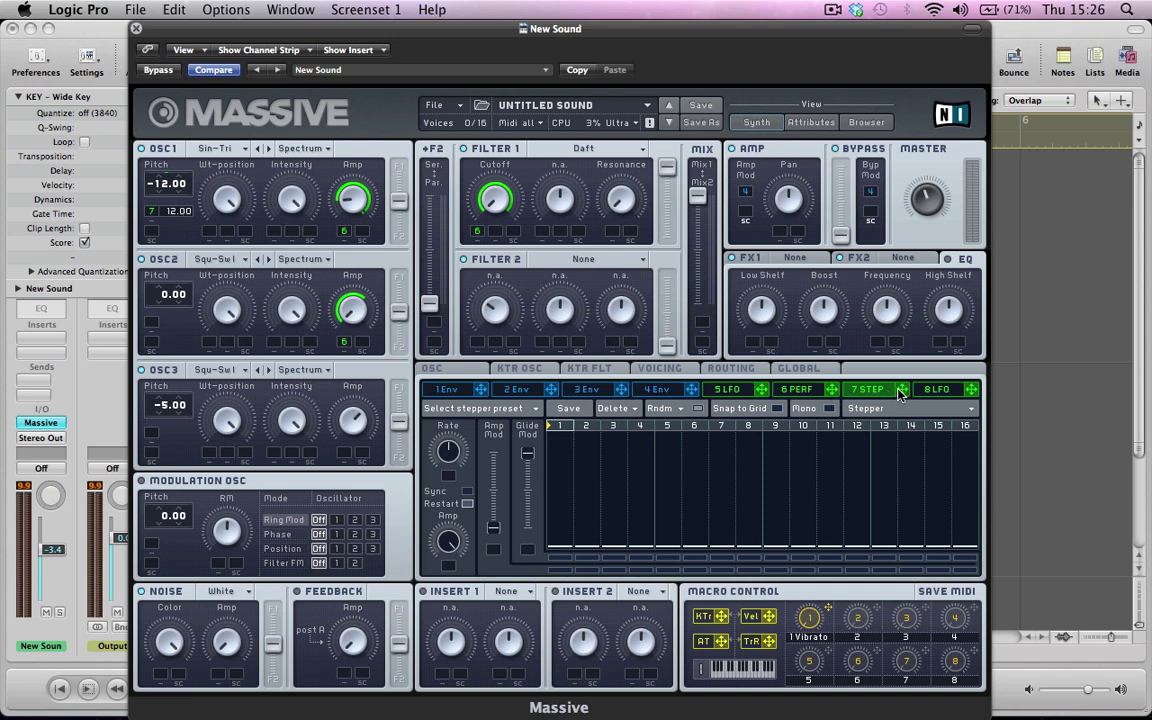
{"action": "left_click_drag", "start_coordinate": [148, 325], "coordinate": [179, 298]}
{"action": "left_click_drag", "start_coordinate": [902, 390], "coordinate": [151, 432]}
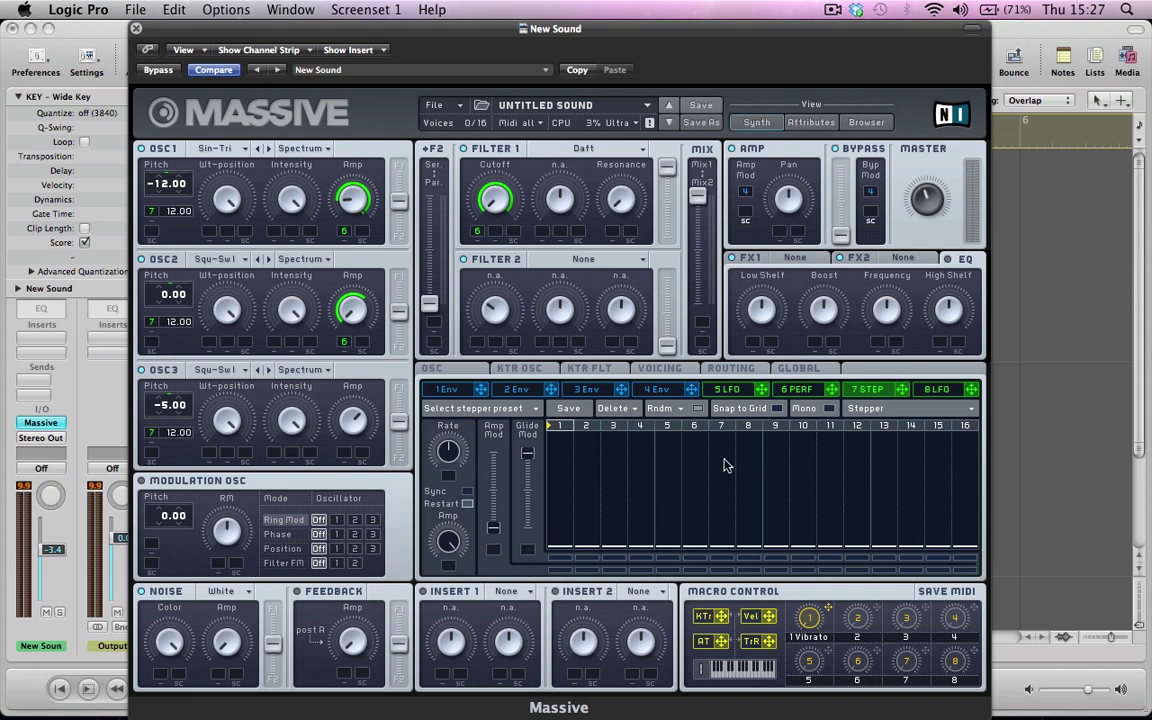
Sync the Stepper at 1/16, raising steps 2, 4, 6, 10 and 12 about a quarter, step 8 fully and step 16 just over halfway
{"action": "left_click", "coordinate": [467, 492]}
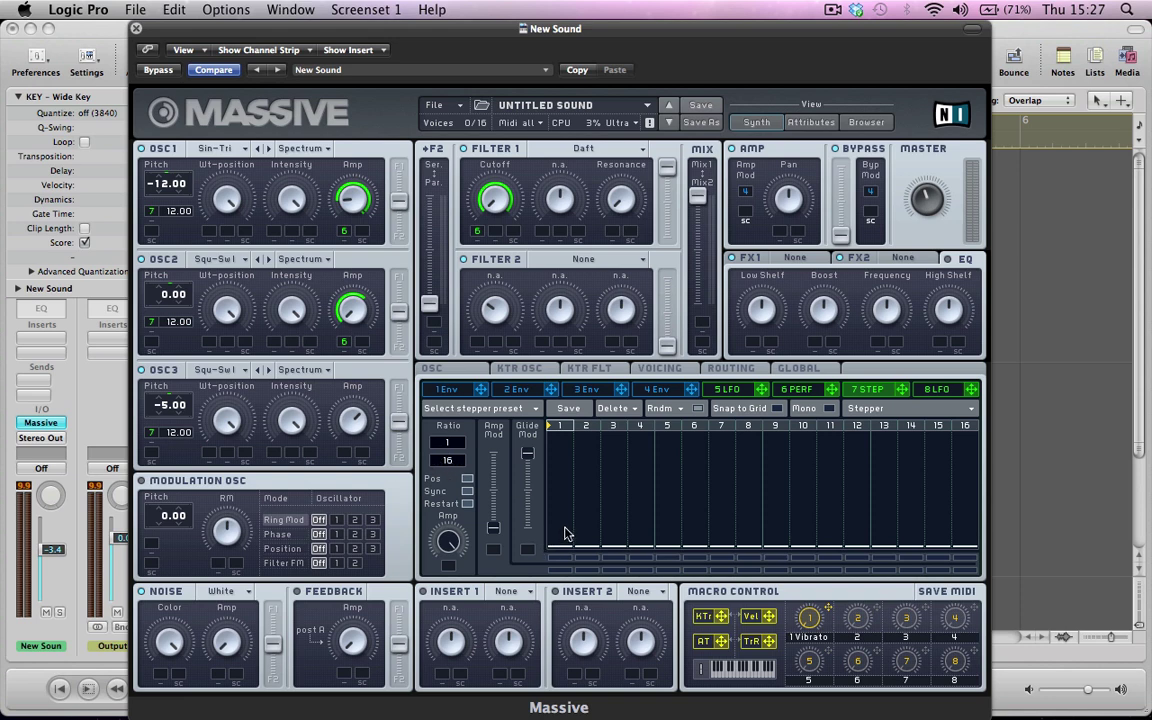
{"action": "mouse_move", "coordinate": [594, 530]}
{"action": "left_mouse_down"}
{"action": "mouse_move", "coordinate": [589, 512]}
{"action": "mouse_move", "coordinate": [646, 521]}
{"action": "left_mouse_up"}
{"action": "left_click", "coordinate": [694, 520]}
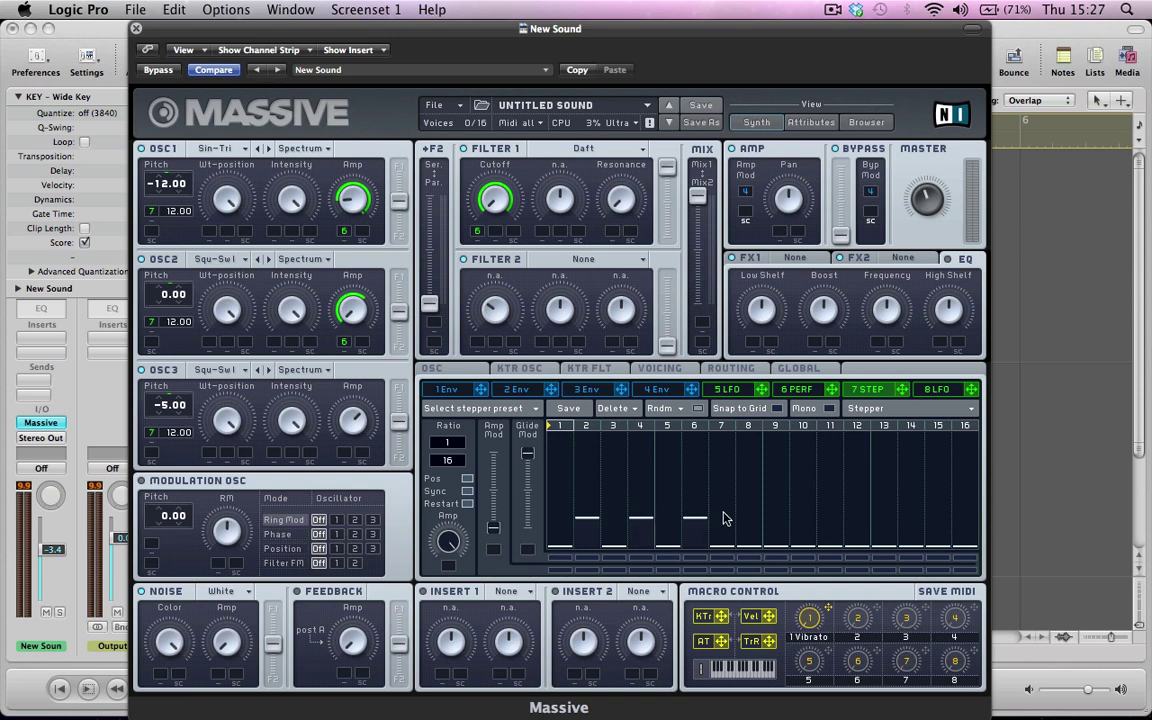
{"action": "left_click_drag", "start_coordinate": [757, 515], "coordinate": [767, 367]}
{"action": "left_click_drag", "start_coordinate": [778, 482], "coordinate": [780, 608]}
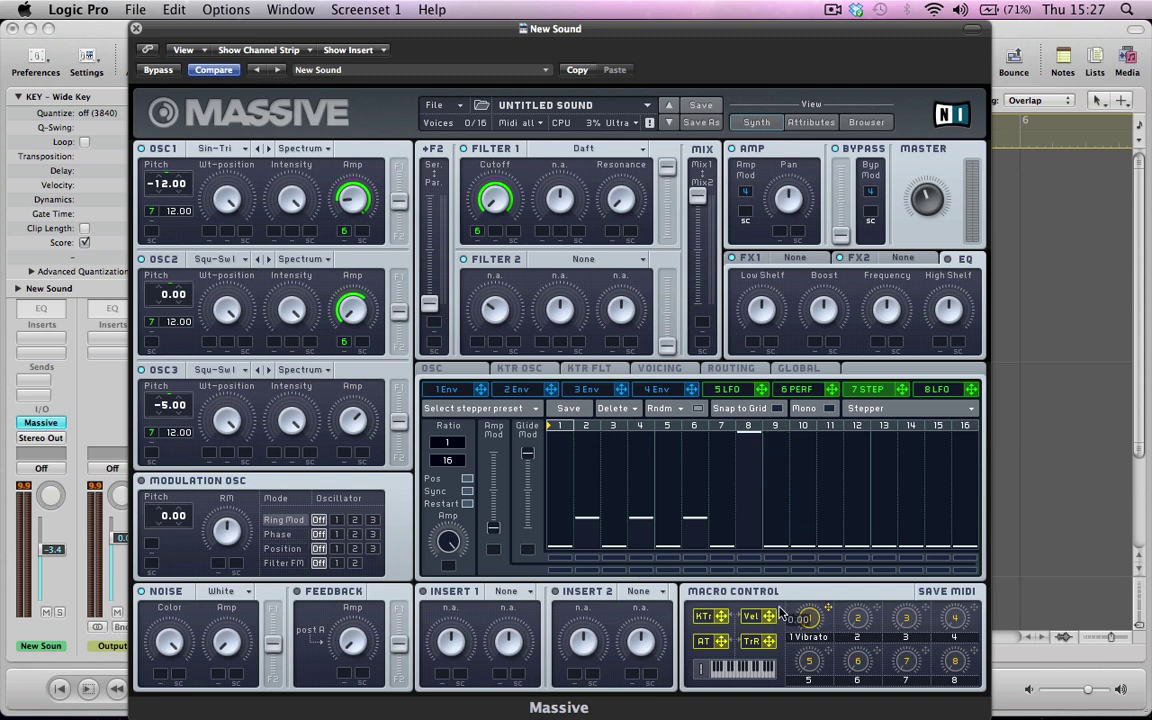
{"action": "left_click", "coordinate": [803, 519]}
{"action": "left_click", "coordinate": [862, 519]}
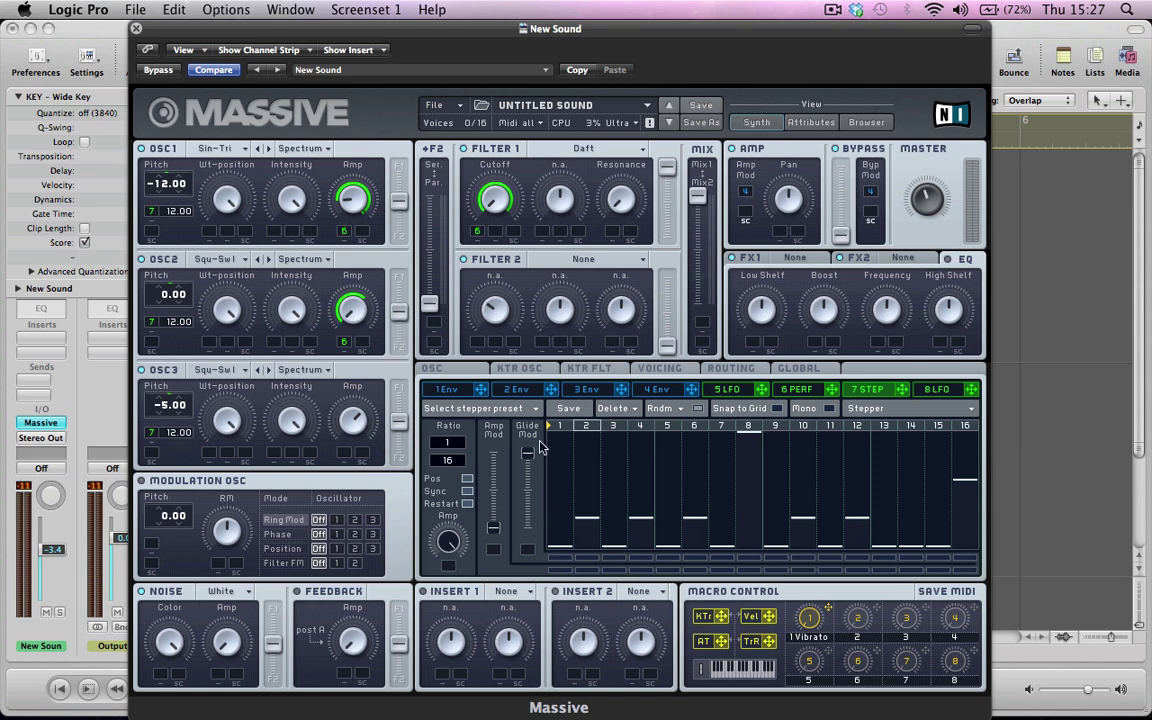
Enable glide on Stepper steps 2 to 4 and 10 to 12, with the glide amount at about a quarter
{"action": "left_click_drag", "start_coordinate": [530, 456], "coordinate": [531, 508]}
{"action": "left_click", "coordinate": [612, 558]}
{"action": "left_click", "coordinate": [590, 557]}
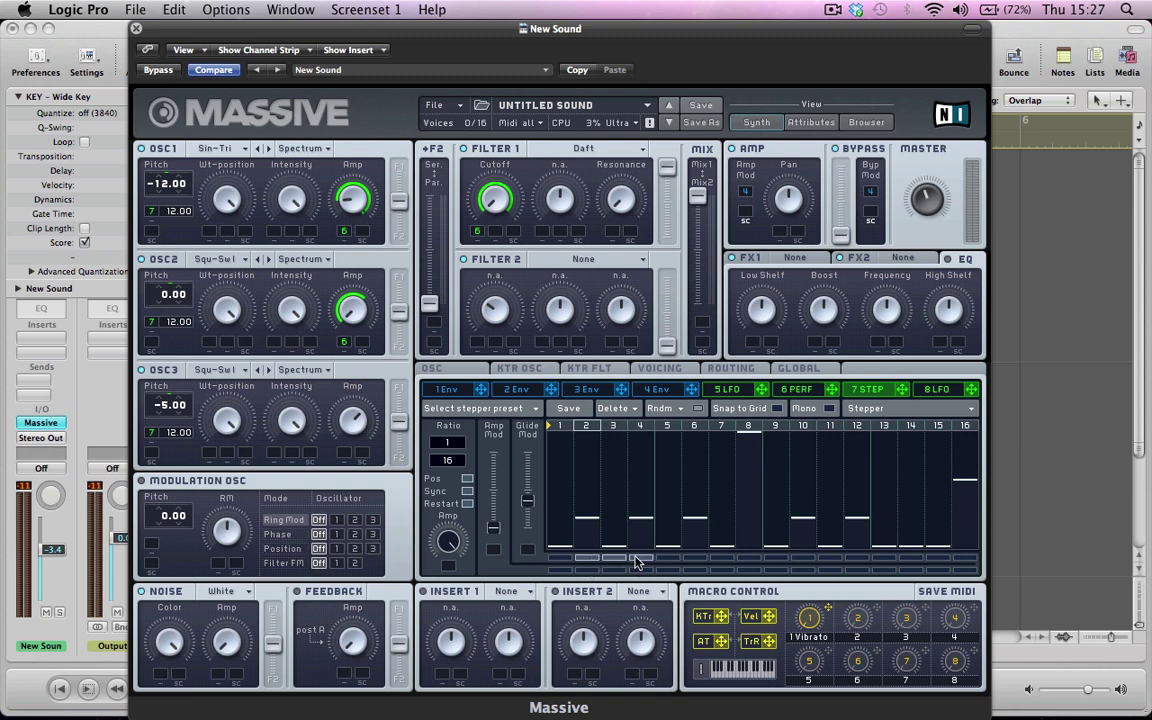
{"action": "left_click", "coordinate": [636, 559]}
{"action": "left_click_drag", "start_coordinate": [528, 506], "coordinate": [528, 490]}
{"action": "mouse_move", "coordinate": [530, 492]}
{"action": "left_mouse_down"}
{"action": "mouse_move", "coordinate": [530, 470]}
{"action": "mouse_move", "coordinate": [531, 525]}
{"action": "mouse_move", "coordinate": [537, 451]}
{"action": "mouse_move", "coordinate": [535, 506]}
{"action": "left_mouse_up"}
{"action": "left_click_drag", "start_coordinate": [530, 501], "coordinate": [534, 507]}
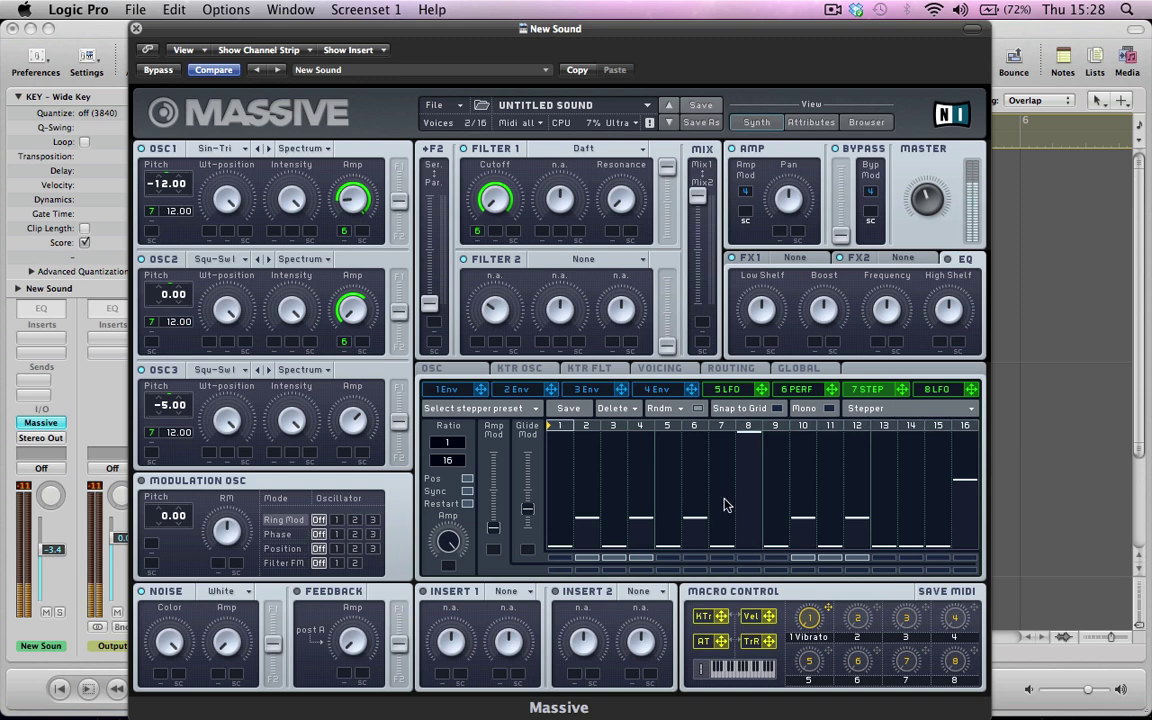
Load the HP LP Filter effect into Insert 1
{"action": "left_click", "coordinate": [728, 392]}
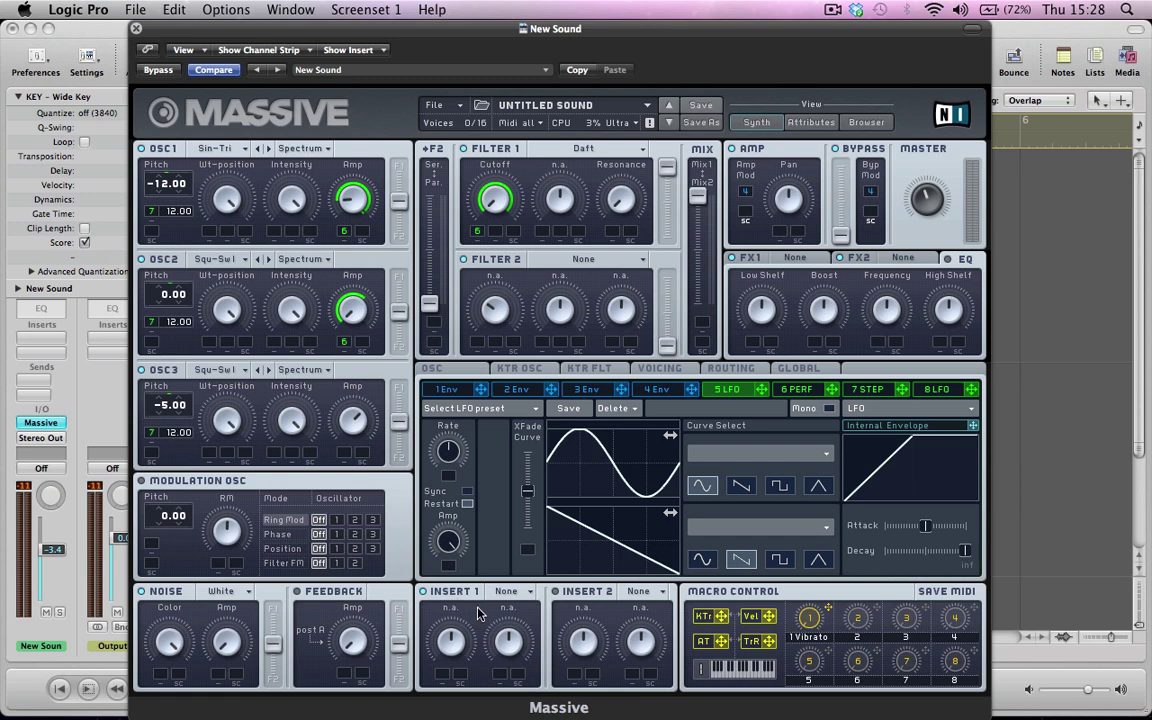
{"action": "left_click", "coordinate": [519, 598]}
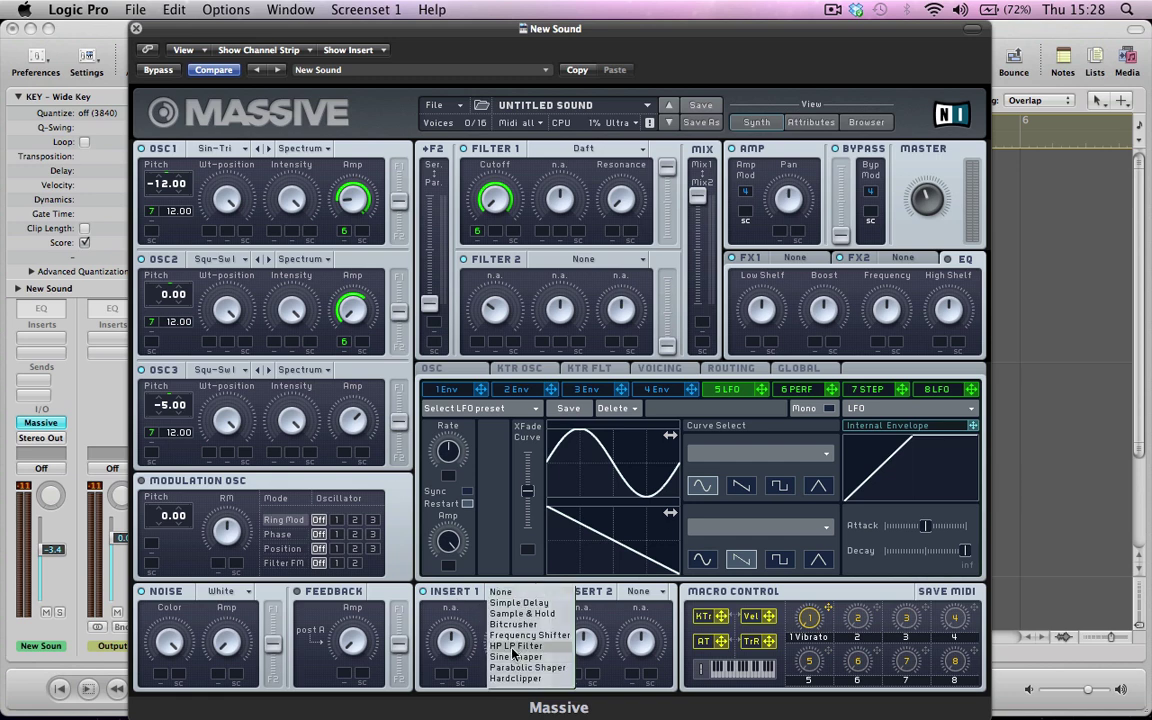
{"action": "left_click", "coordinate": [512, 650]}
{"action": "left_click", "coordinate": [507, 596]}
{"action": "left_click", "coordinate": [507, 647]}
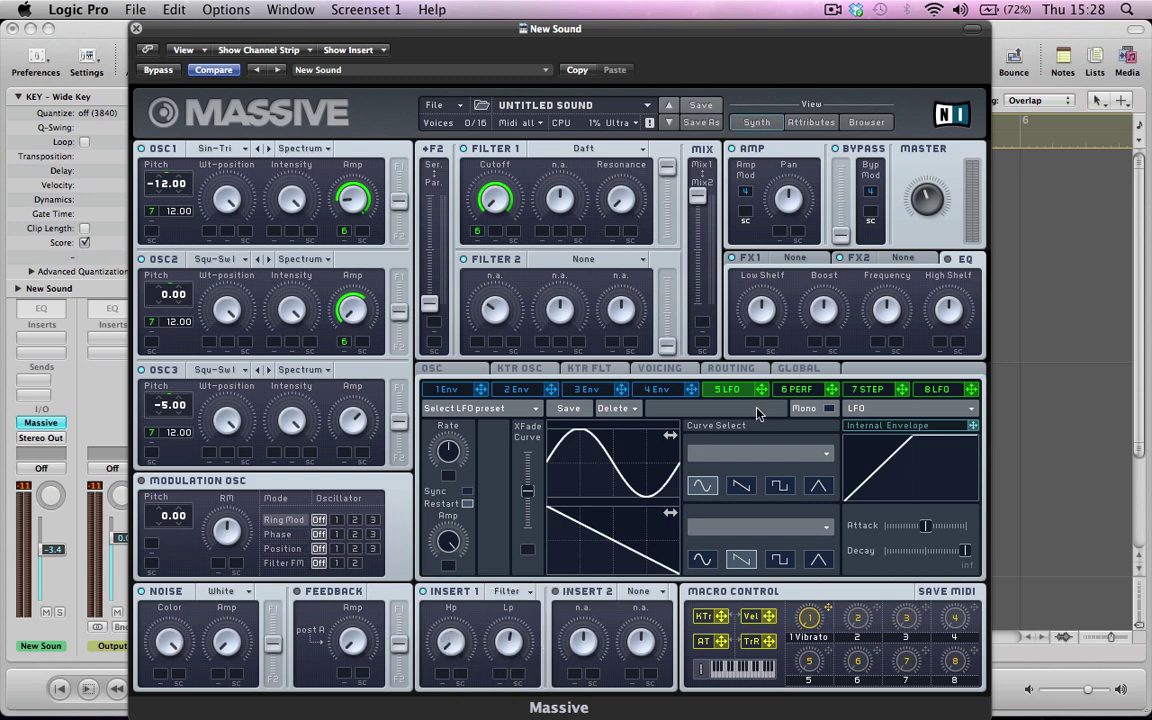
Assign LFO 5 to Insert 1's Lp control, sync it at 1/1 and set its crossfade fully to the sine curve
{"action": "left_click_drag", "start_coordinate": [762, 398], "coordinate": [507, 676]}
{"action": "left_click", "coordinate": [467, 492]}
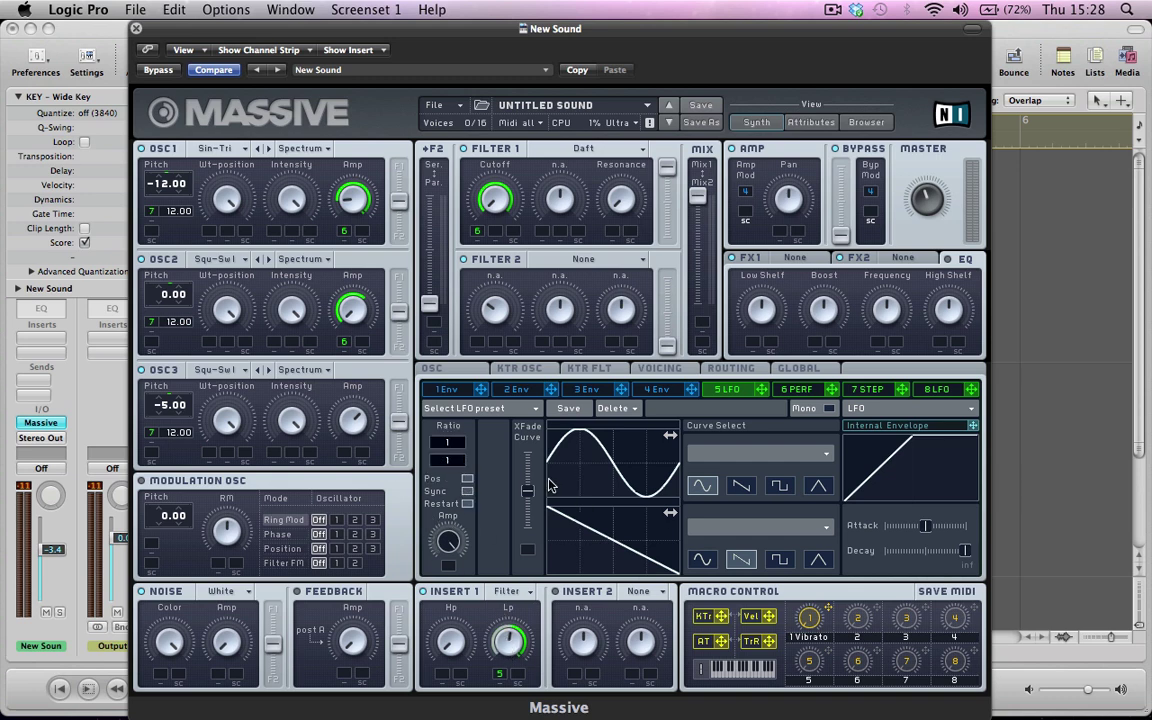
{"action": "left_click_drag", "start_coordinate": [528, 493], "coordinate": [529, 365]}
Set the unisono voices to 3 and enable Pan Position spread at about three quarters
{"action": "left_click", "coordinate": [660, 369]}
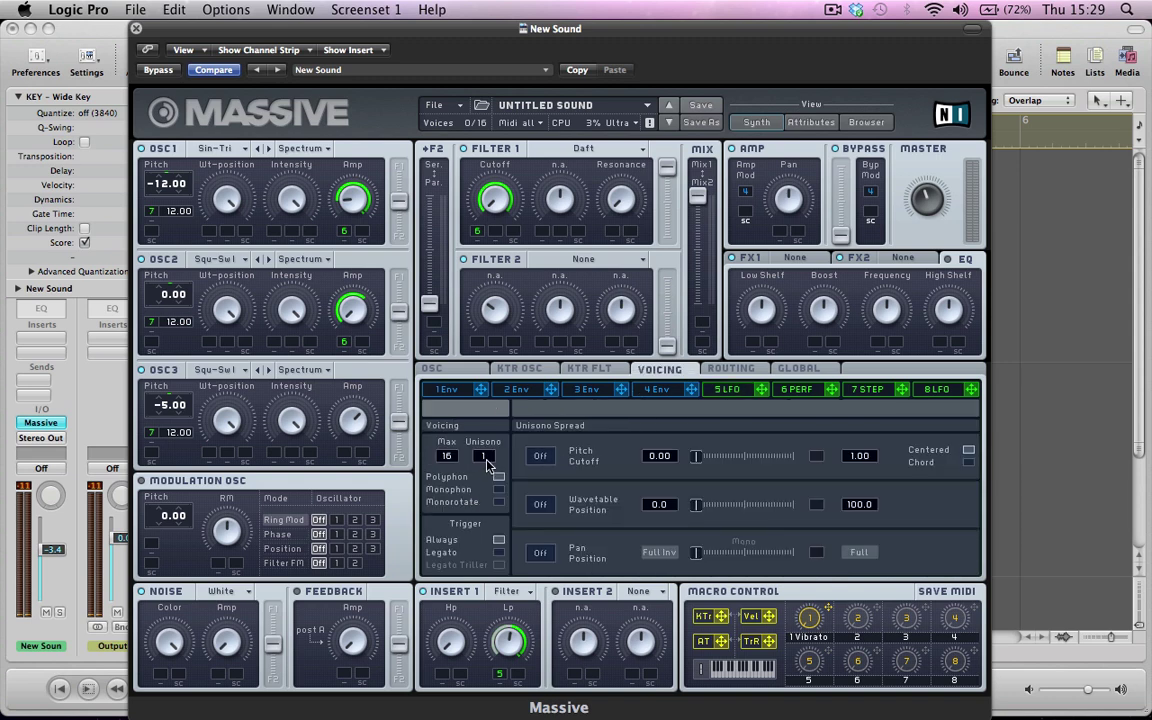
{"action": "left_click_drag", "start_coordinate": [488, 465], "coordinate": [490, 460]}
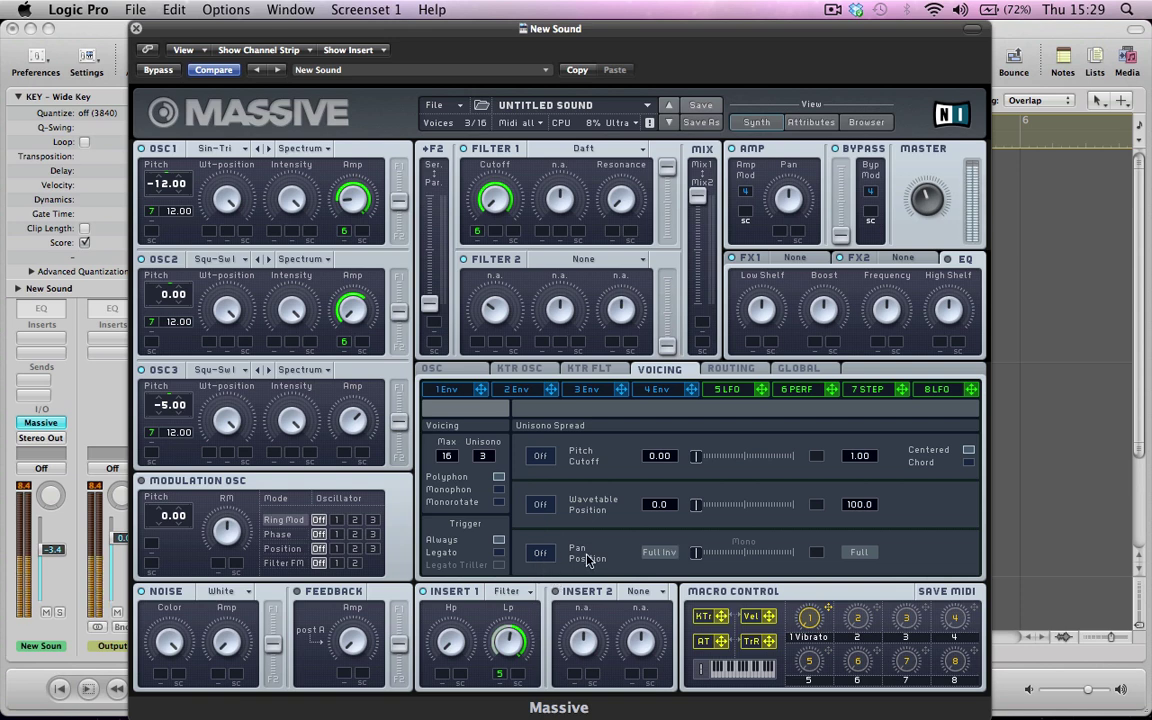
{"action": "left_click", "coordinate": [540, 553]}
{"action": "left_click_drag", "start_coordinate": [695, 553], "coordinate": [770, 552]}
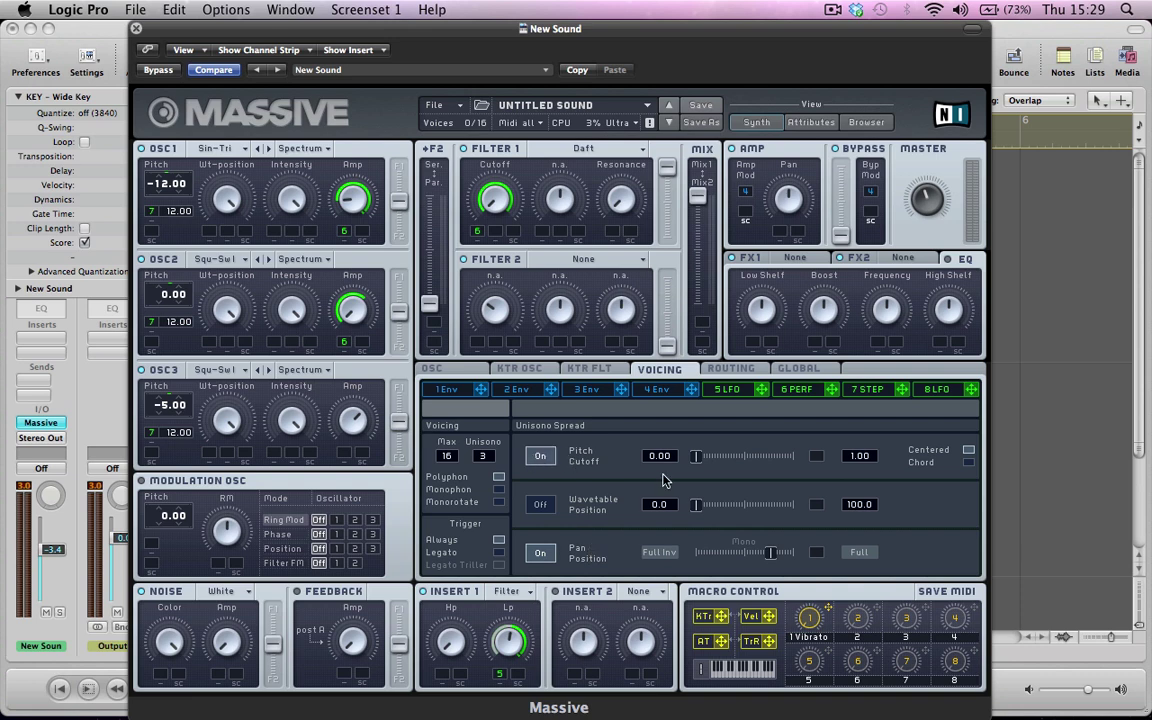
Raise the unisono Pitch Cutoff spread slightly, to about a tenth, and set the voicing mode to Monophon
{"action": "left_click_drag", "start_coordinate": [701, 459], "coordinate": [708, 460]}
{"action": "left_click", "coordinate": [499, 490]}
{"action": "left_click", "coordinate": [445, 370]}
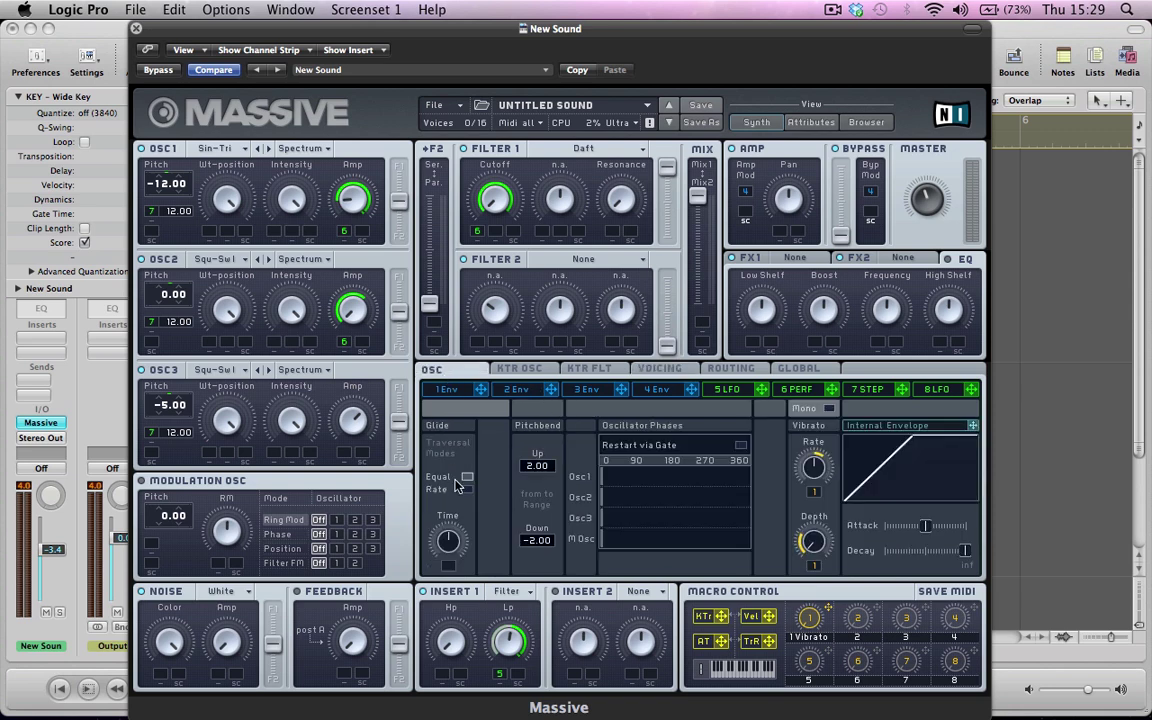
{"action": "left_click", "coordinate": [660, 368]}
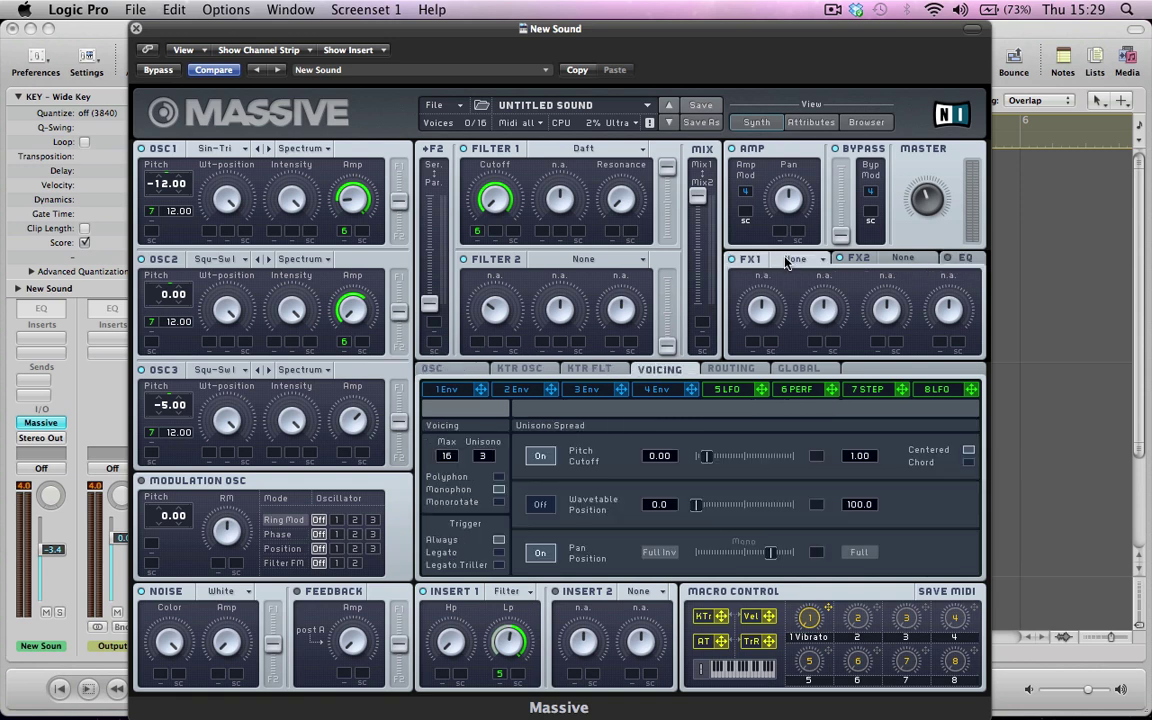
Load Delay Synced into FX1 with Dry/Wet at about a quarter, Damp about two thirds, Feedback just below half and the right time at 2/4
{"action": "left_click", "coordinate": [786, 259]}
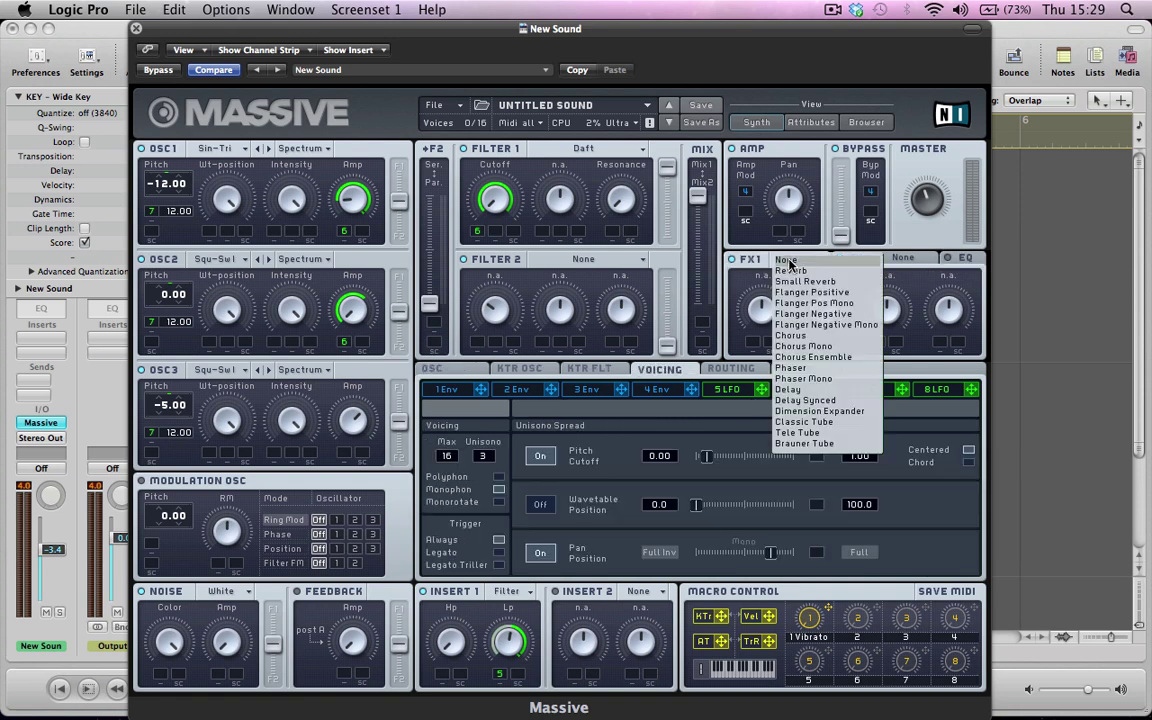
{"action": "left_click", "coordinate": [805, 400]}
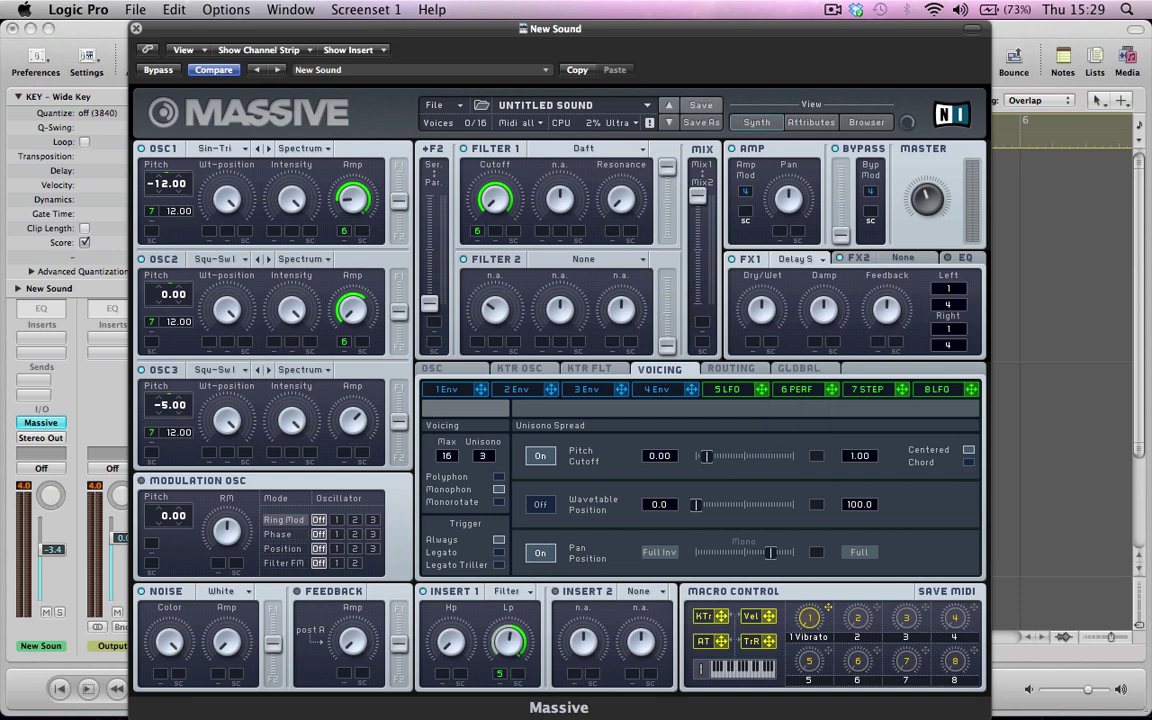
{"action": "key", "text": "super+Tab"}
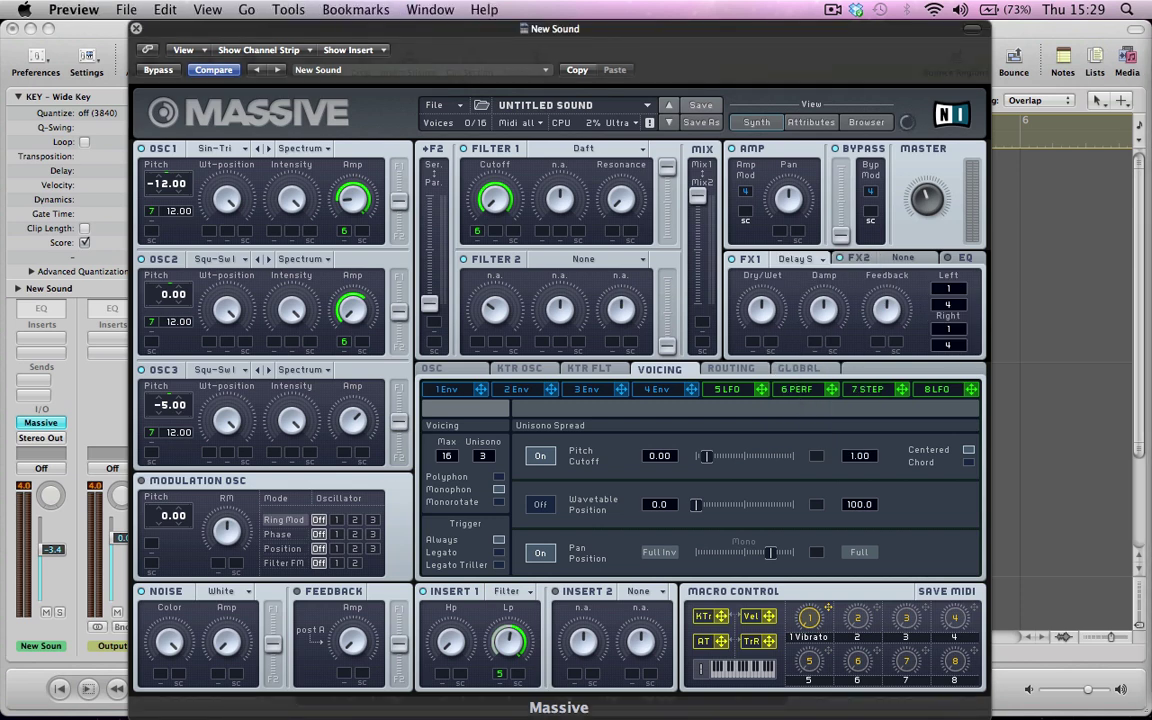
{"action": "left_click", "coordinate": [757, 307]}
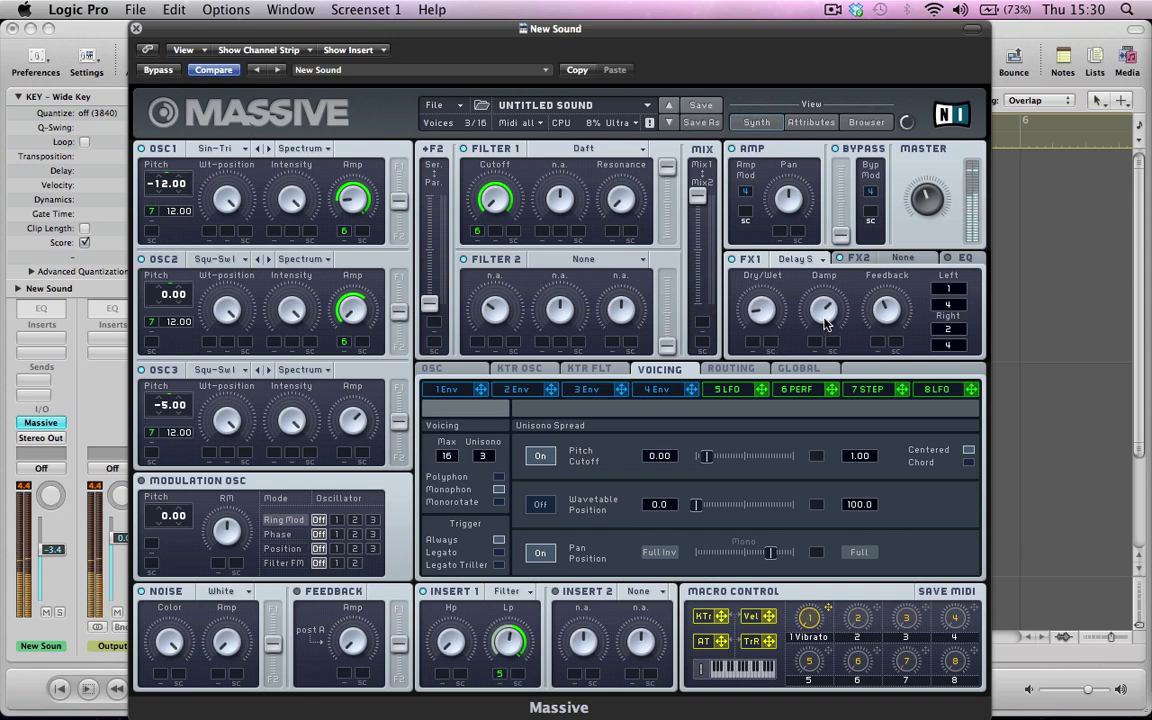
Load the Dimension Expander into FX2 with Dry/Wet and Size each at about a quarter
{"action": "left_click", "coordinate": [901, 258]}
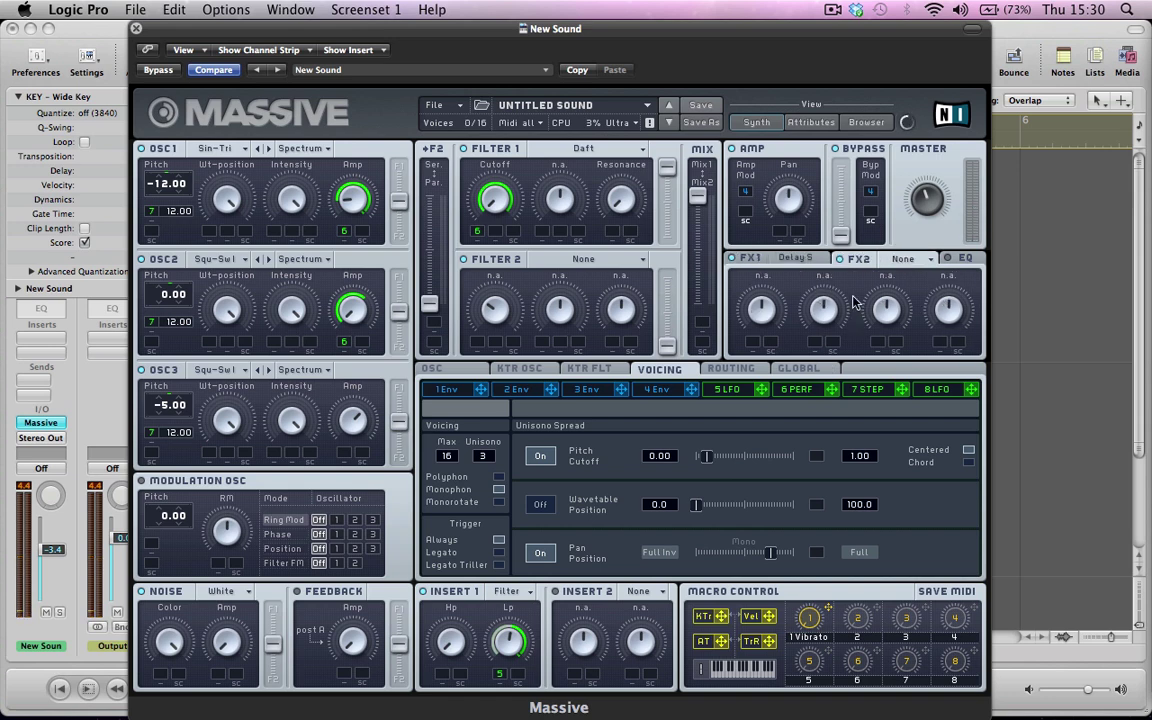
{"action": "left_click", "coordinate": [903, 262]}
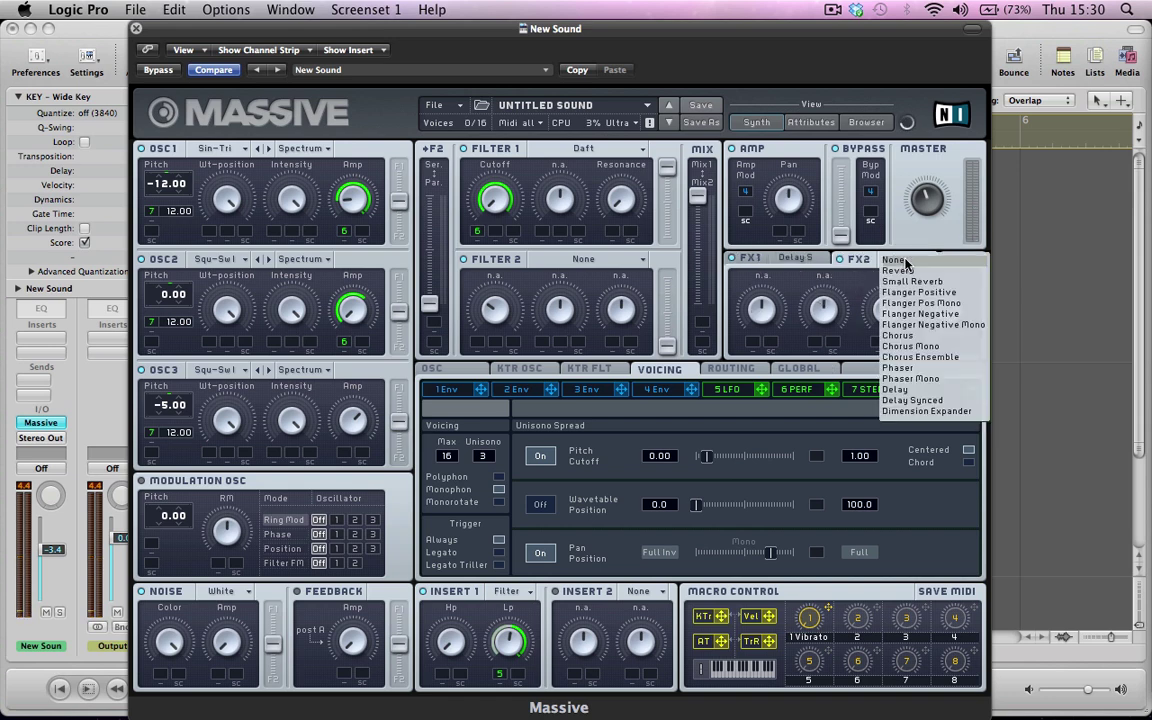
{"action": "left_click", "coordinate": [908, 417]}
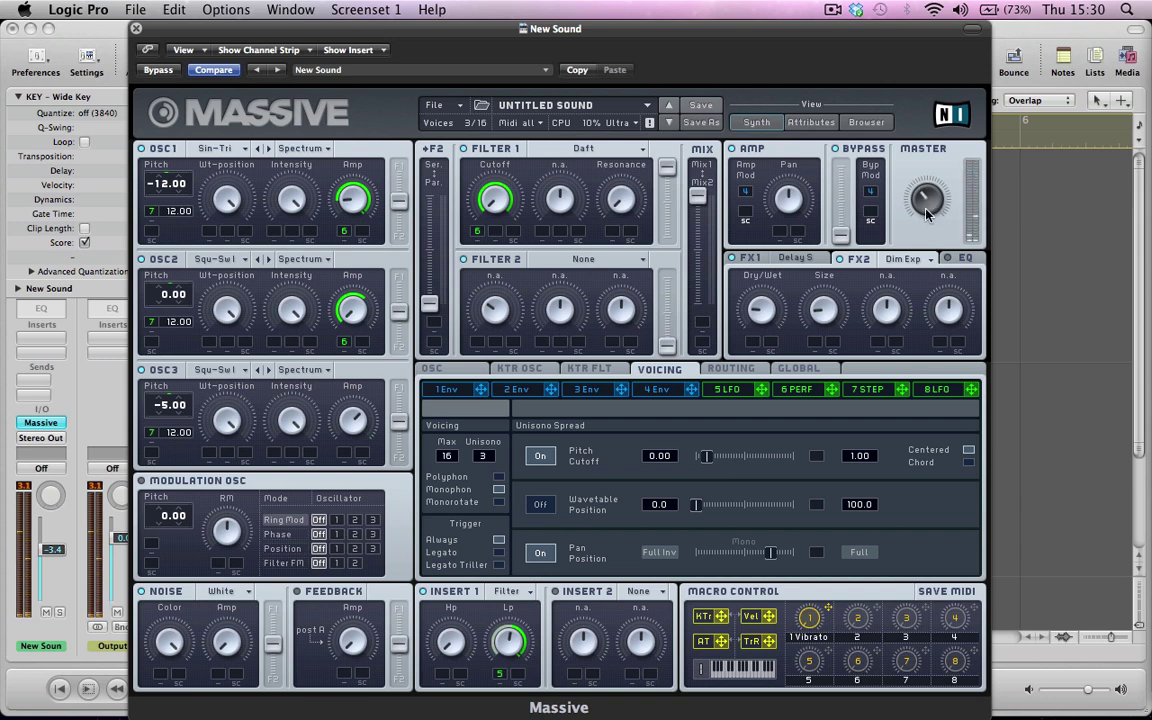
Set the Performer 6 sequence crossfade to about halfway between the upper and lower curves
{"action": "left_click", "coordinate": [740, 389]}
{"action": "left_click", "coordinate": [797, 389]}
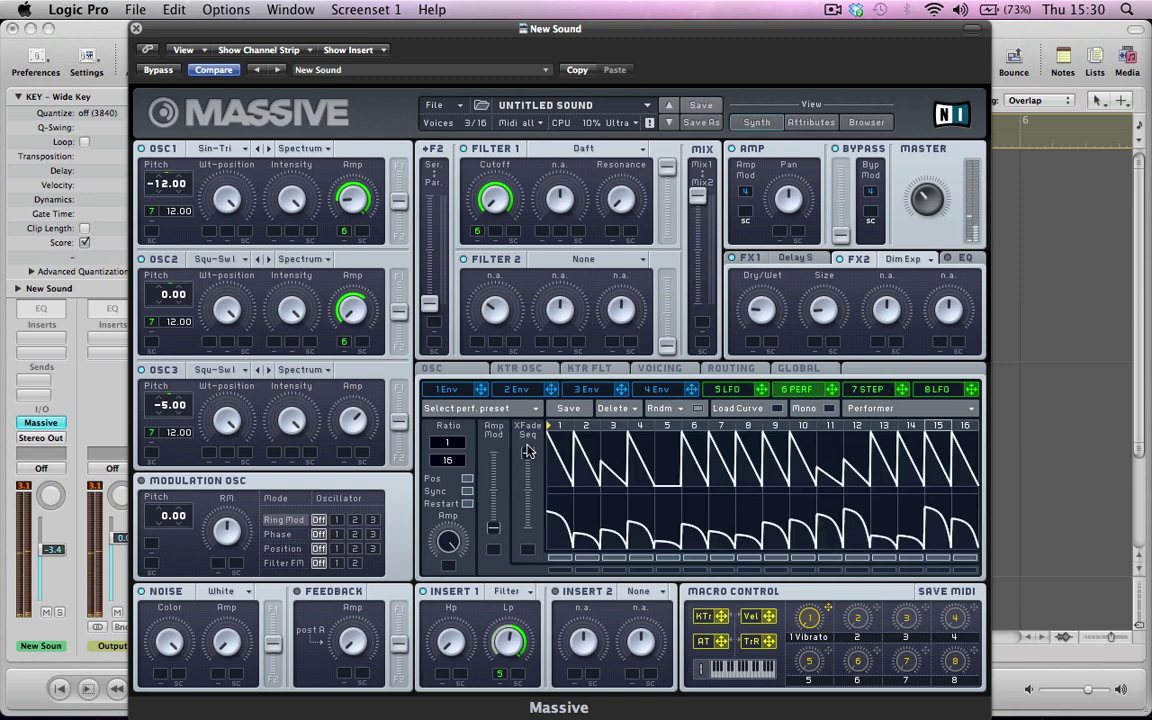
{"action": "left_click_drag", "start_coordinate": [527, 455], "coordinate": [527, 508]}
{"action": "mouse_move", "coordinate": [529, 514]}
{"action": "left_mouse_down"}
{"action": "mouse_move", "coordinate": [530, 483]}
{"action": "mouse_move", "coordinate": [530, 513]}
{"action": "left_mouse_up"}
Enable the EQ and boost both Low Shelf and High Shelf moderately above centre
{"action": "left_click", "coordinate": [968, 258]}
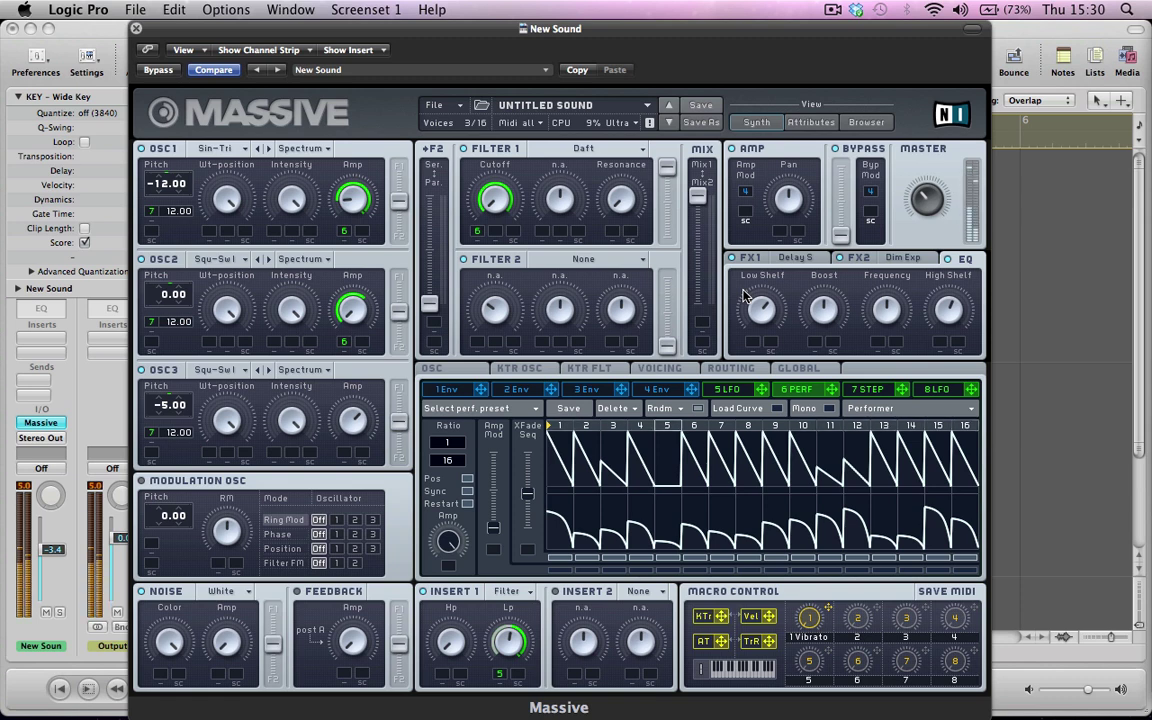
{"action": "left_click", "coordinate": [50, 718]}
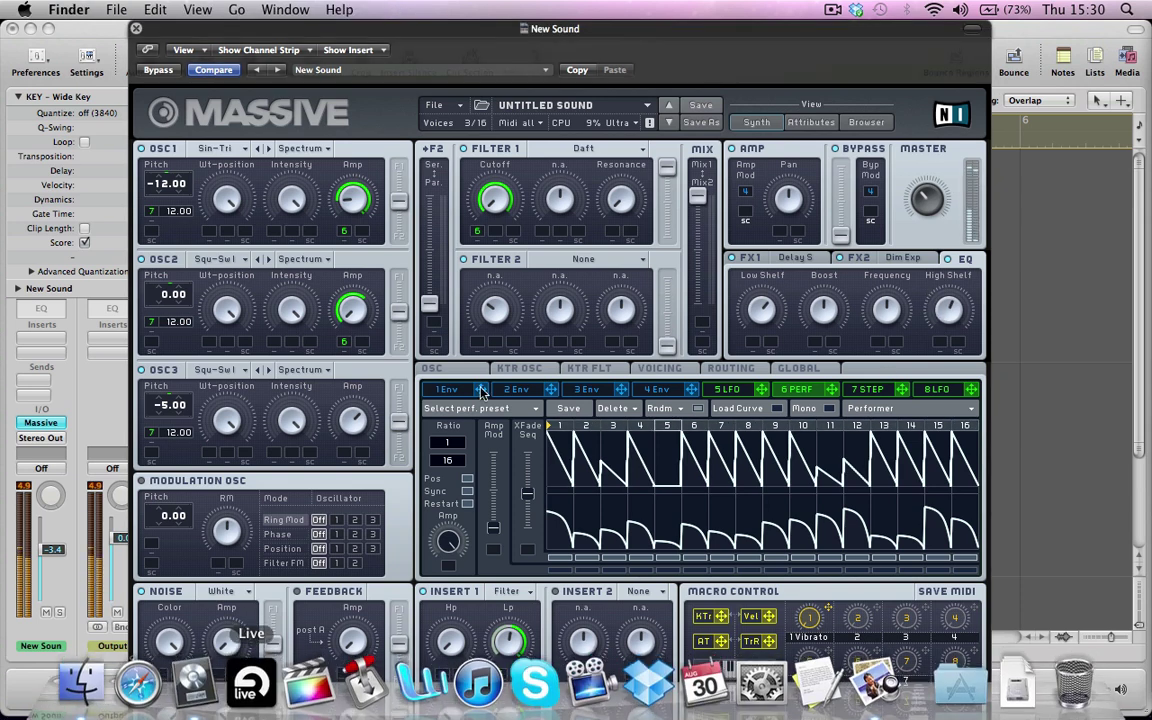
{"action": "left_click_drag", "start_coordinate": [957, 325], "coordinate": [954, 309]}
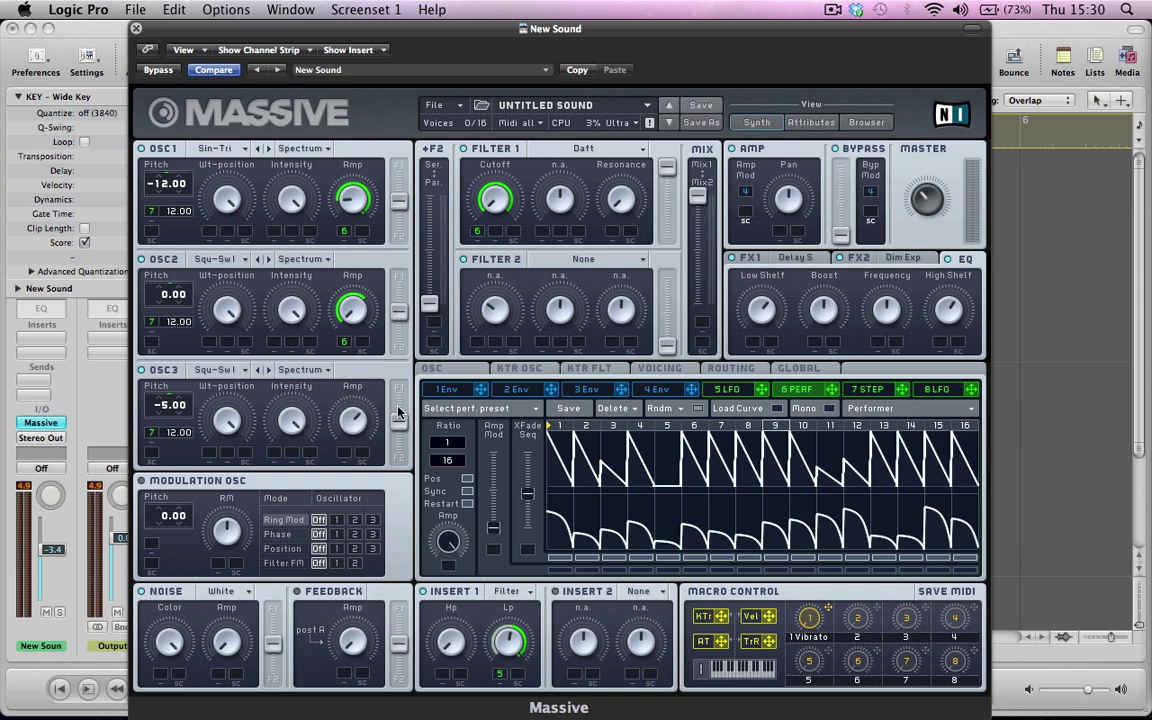
Raise Filter 2's output level to near maximum and shift the filter Mix fader slightly towards Mix2
{"action": "left_click_drag", "start_coordinate": [665, 346], "coordinate": [680, 258]}
{"action": "mouse_move", "coordinate": [702, 198]}
{"action": "left_mouse_down"}
{"action": "mouse_move", "coordinate": [704, 298]}
{"action": "mouse_move", "coordinate": [698, 212]}
{"action": "left_mouse_up"}
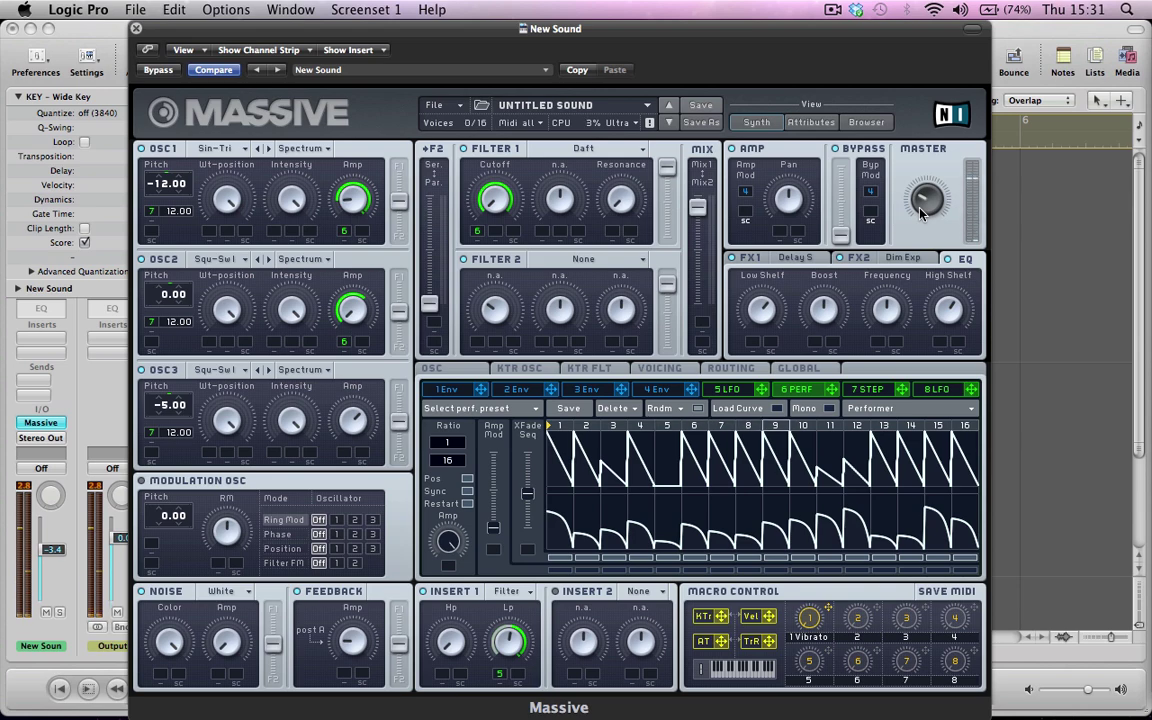
Nudge the filter Mix fader slightly further towards Mix2 and set the Performer crossfade about two thirds towards the lower curve
{"action": "key", "text": "super+w"}
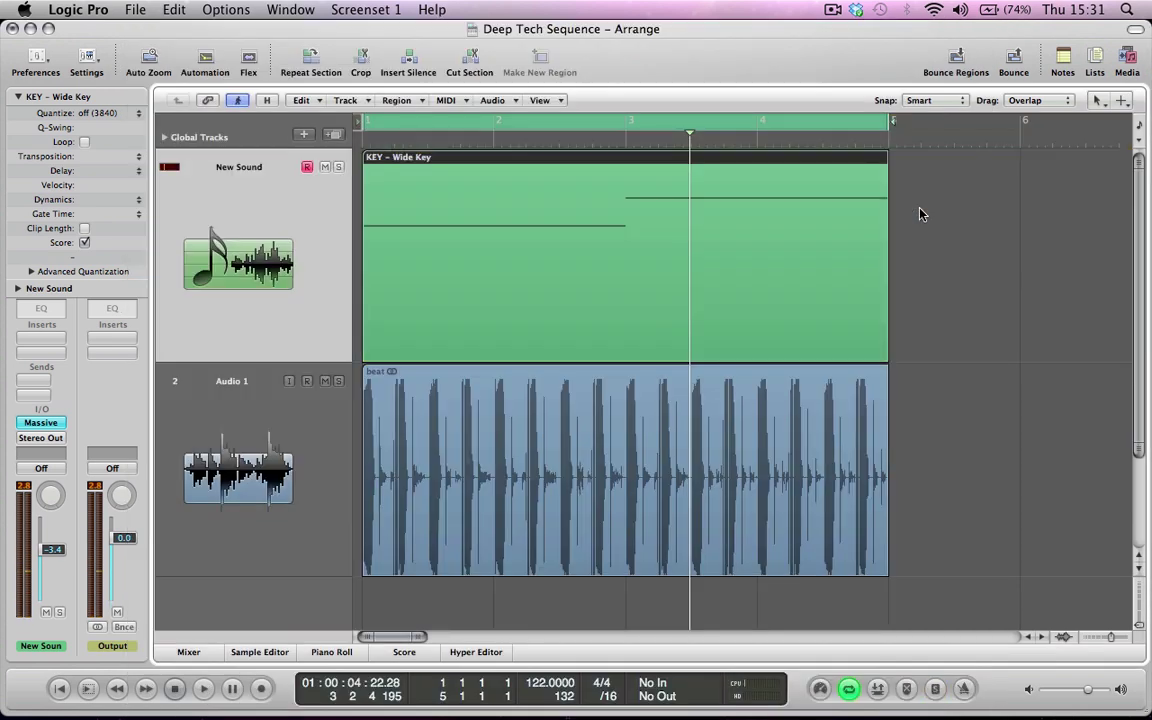
{"action": "key", "text": "v"}
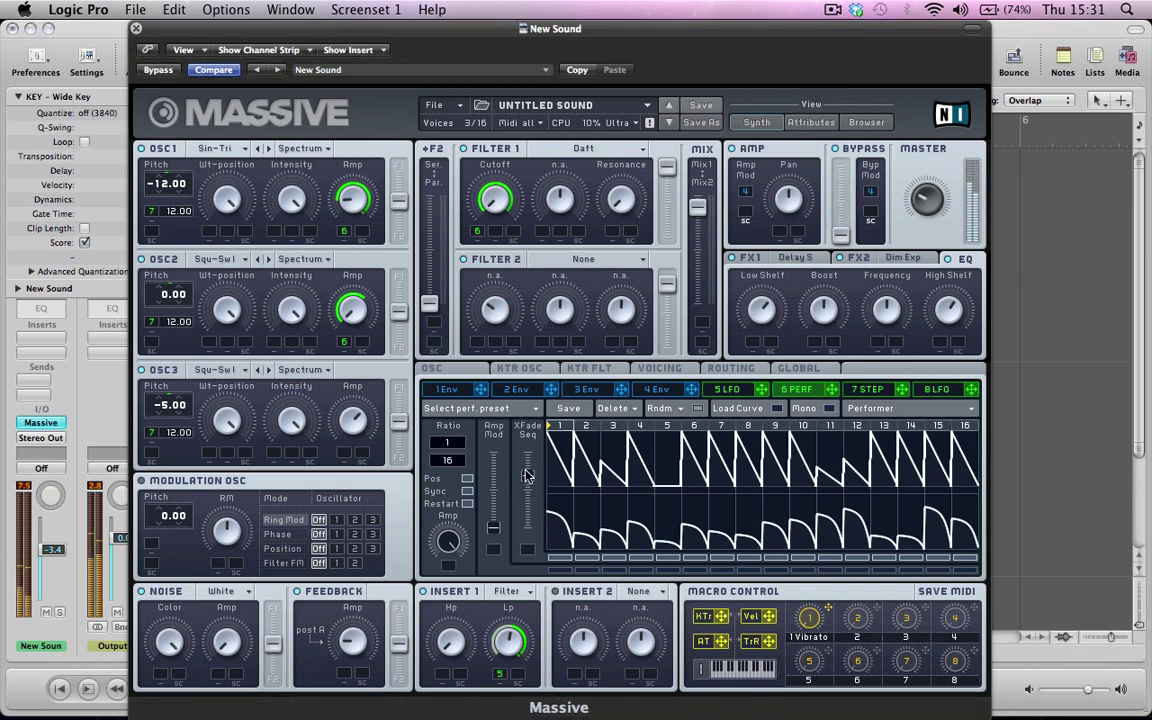
{"action": "mouse_move", "coordinate": [699, 209]}
{"action": "left_mouse_down"}
{"action": "mouse_move", "coordinate": [700, 234]}
{"action": "mouse_move", "coordinate": [699, 212]}
{"action": "left_mouse_up"}
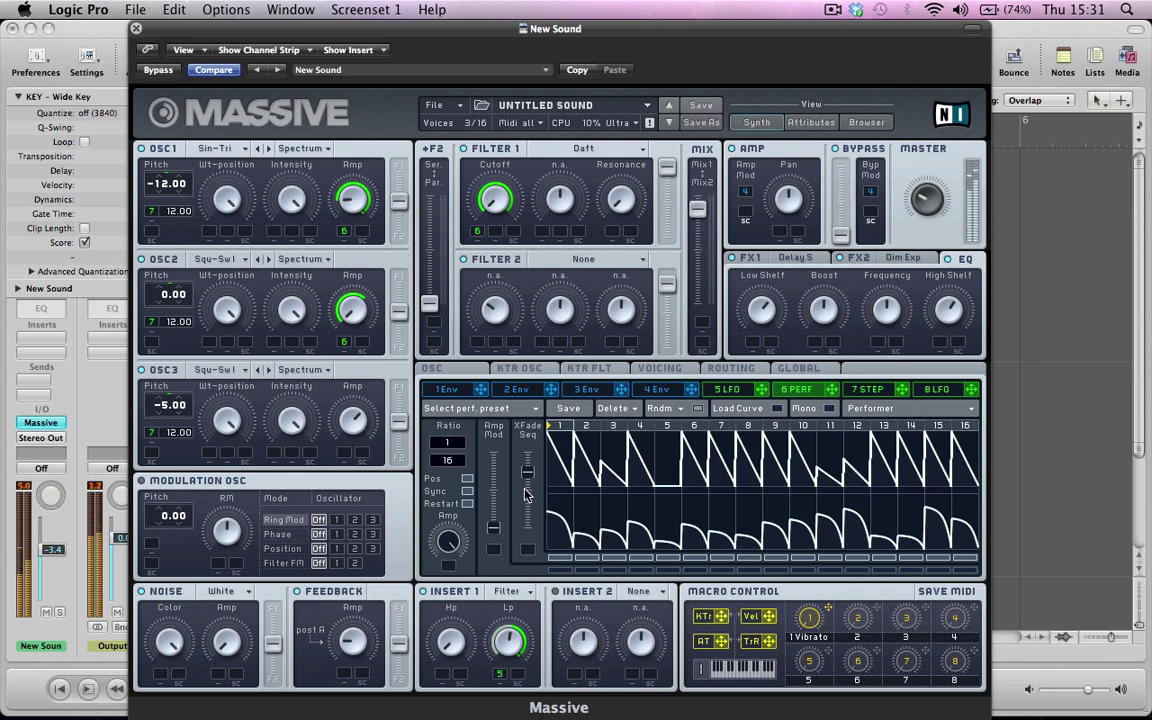
{"action": "left_click_drag", "start_coordinate": [527, 494], "coordinate": [529, 514]}
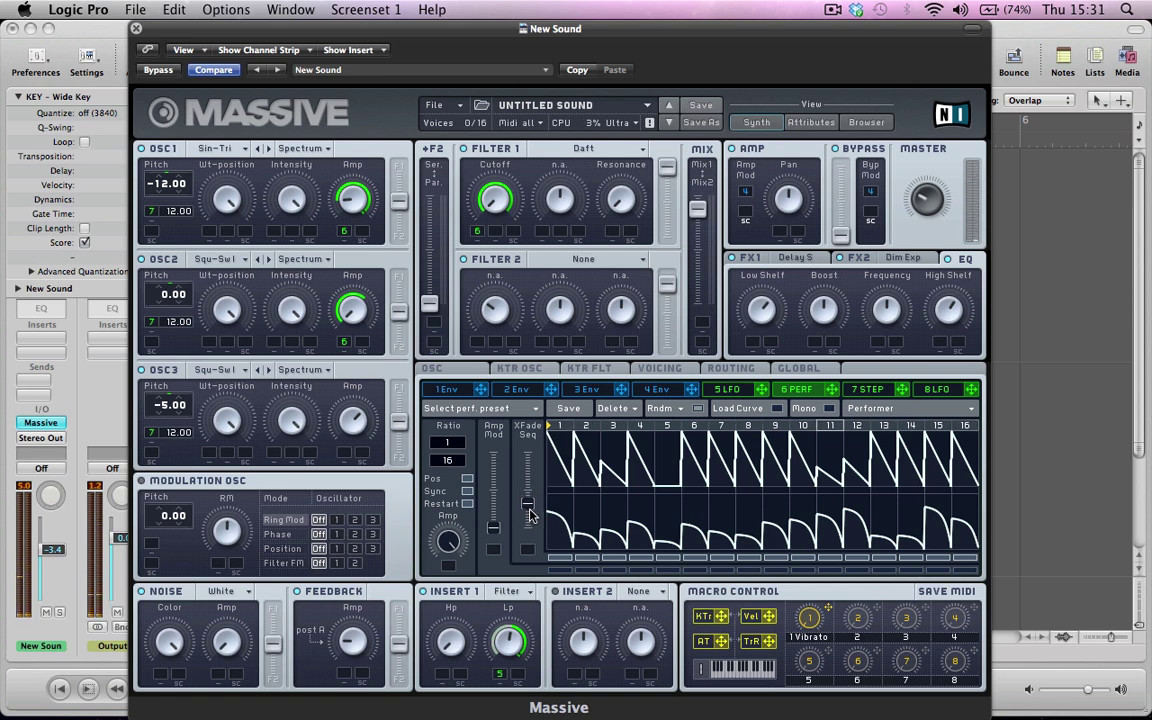